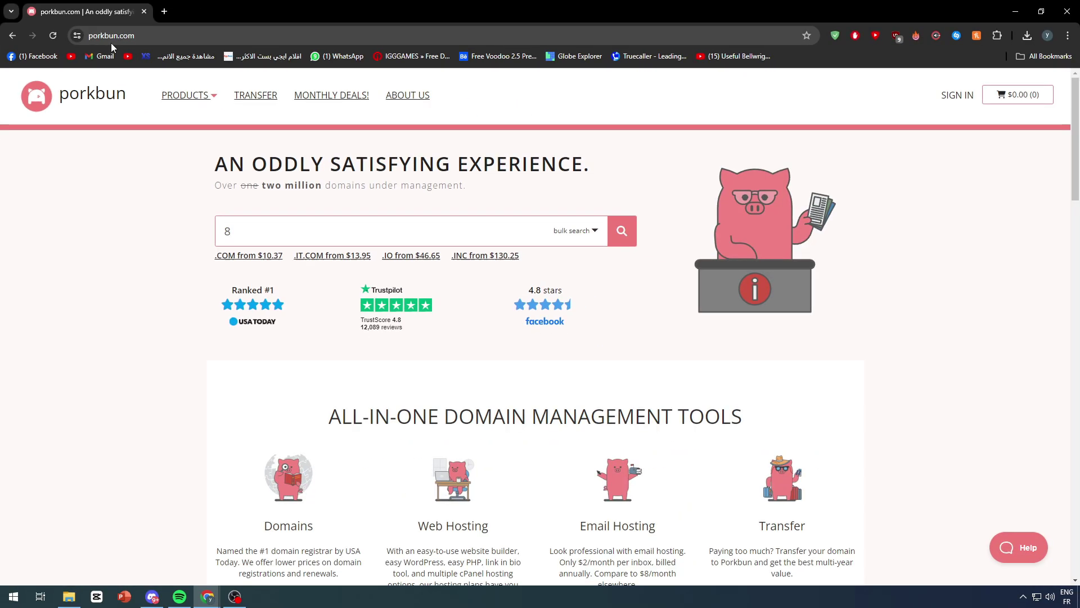
# Step: Search Porkbun's domain search page for the name TeamEspCup
pyautogui.moveTo(211, 105)
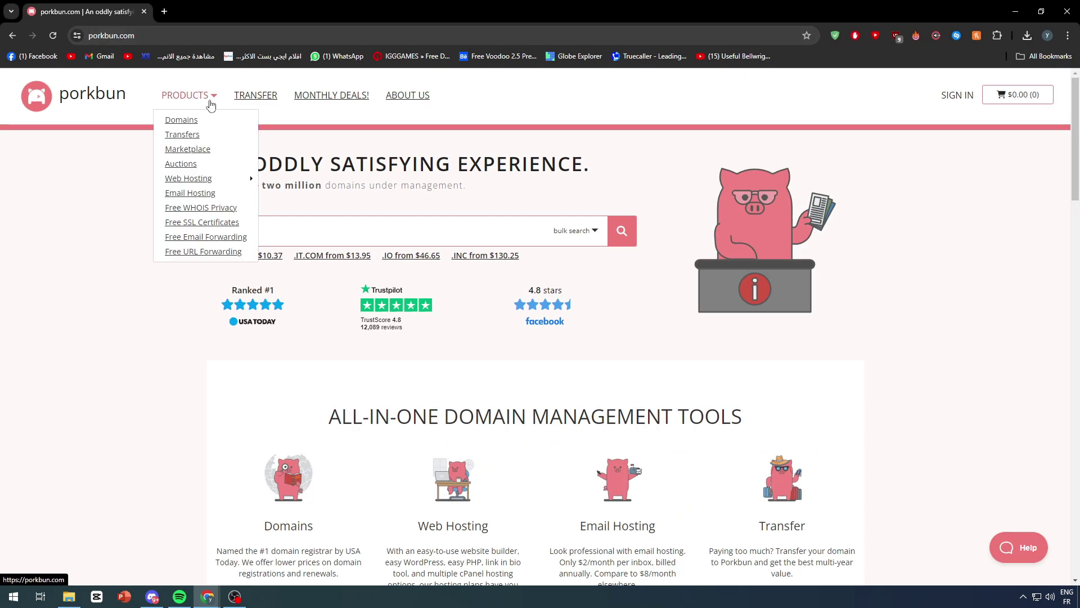
pyautogui.click(183, 117)
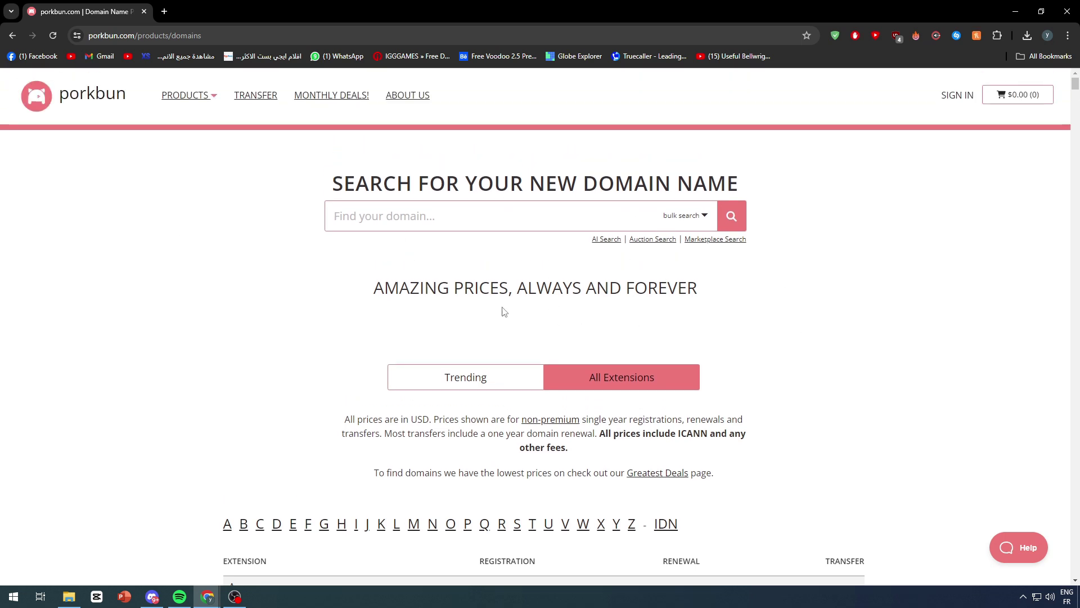
pyautogui.moveTo(371, 184); pyautogui.dragTo(763, 187)
pyautogui.click(746, 202)
pyautogui.write('Team')
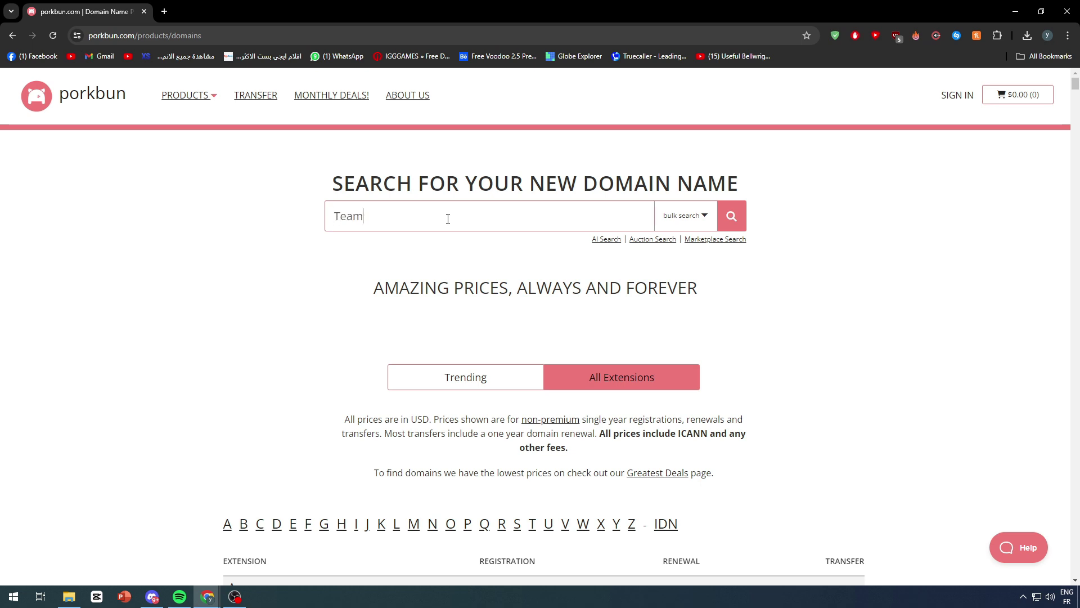
pyautogui.write('EspCup')
pyautogui.click(733, 215)
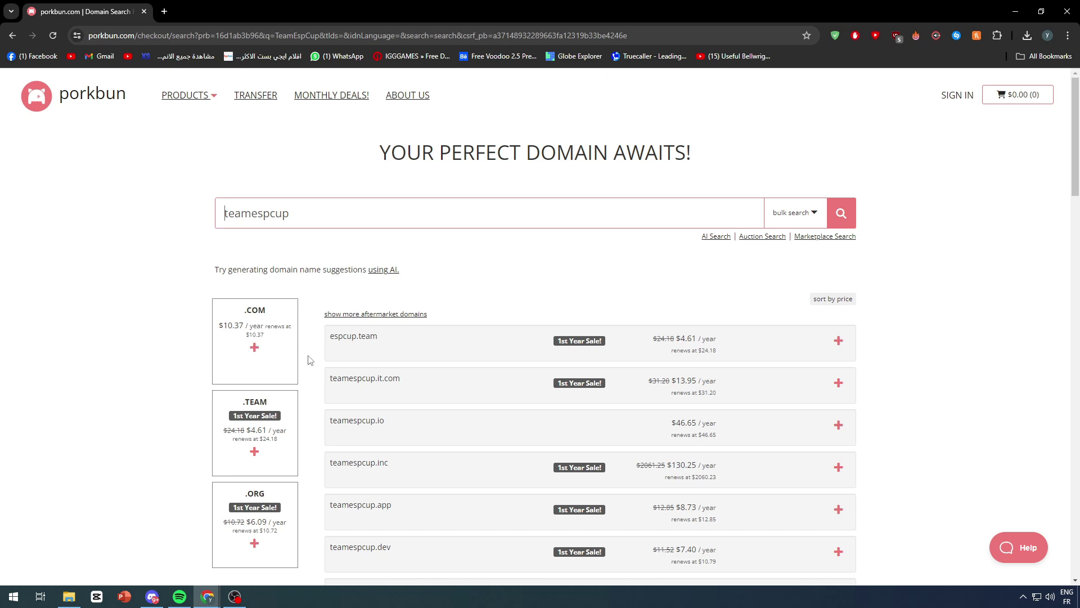
# Step: Scroll through the teamespcup extension results, down to .buzz at $1.32/year, and back up
pyautogui.scroll(-1, 310, 360)
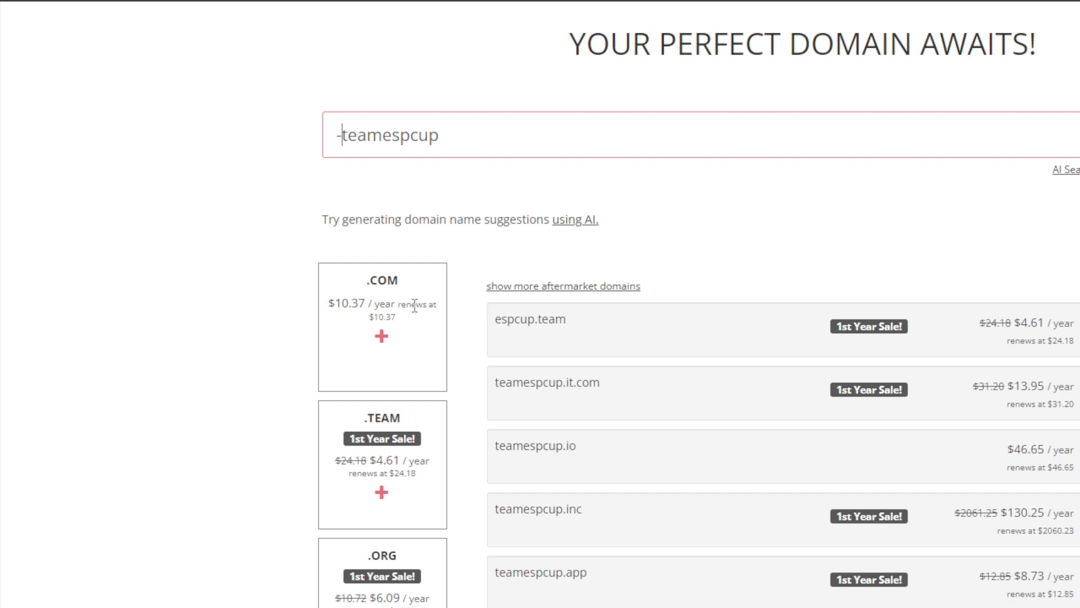
pyautogui.write('-')
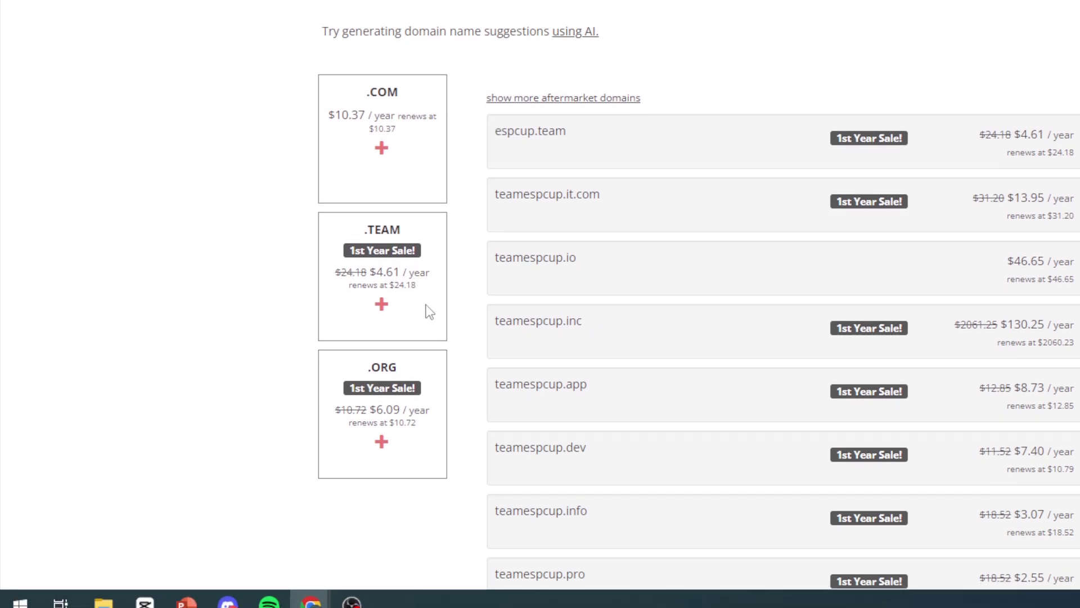
pyautogui.scroll(-1, 430, 312)
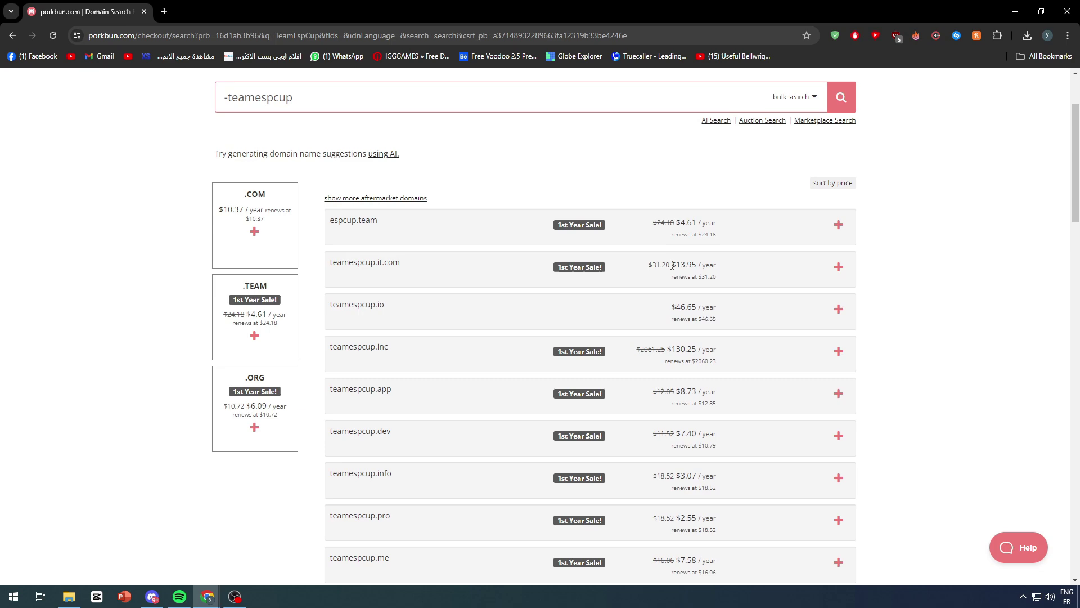
pyautogui.scroll(-20, 629, 282)
pyautogui.scroll(-2, 598, 316)
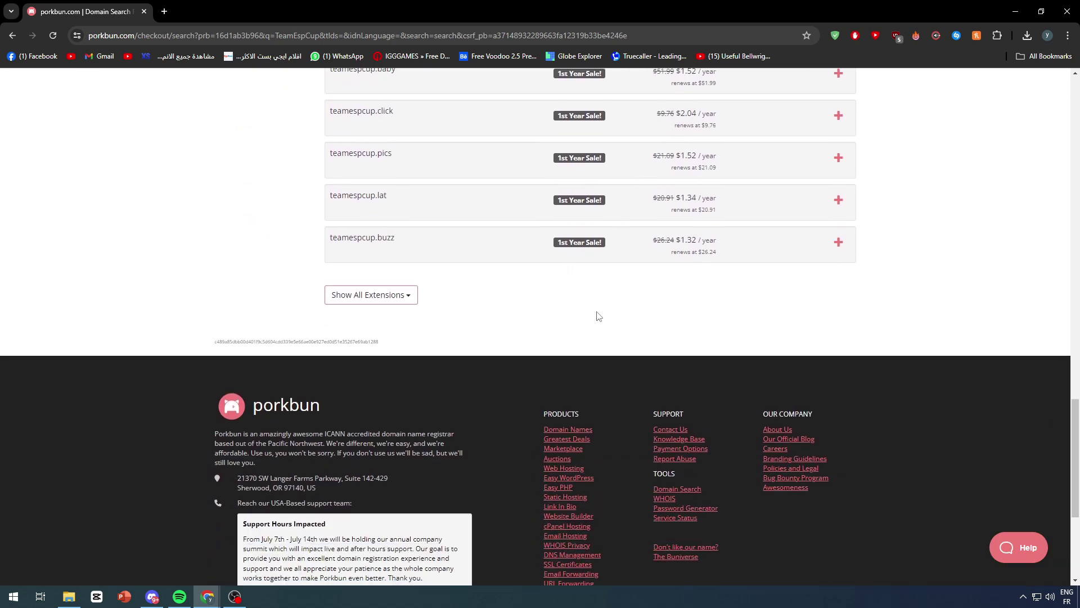
pyautogui.moveTo(611, 257); pyautogui.dragTo(540, 152)
pyautogui.click(681, 264)
pyautogui.scroll(8, 771, 336)
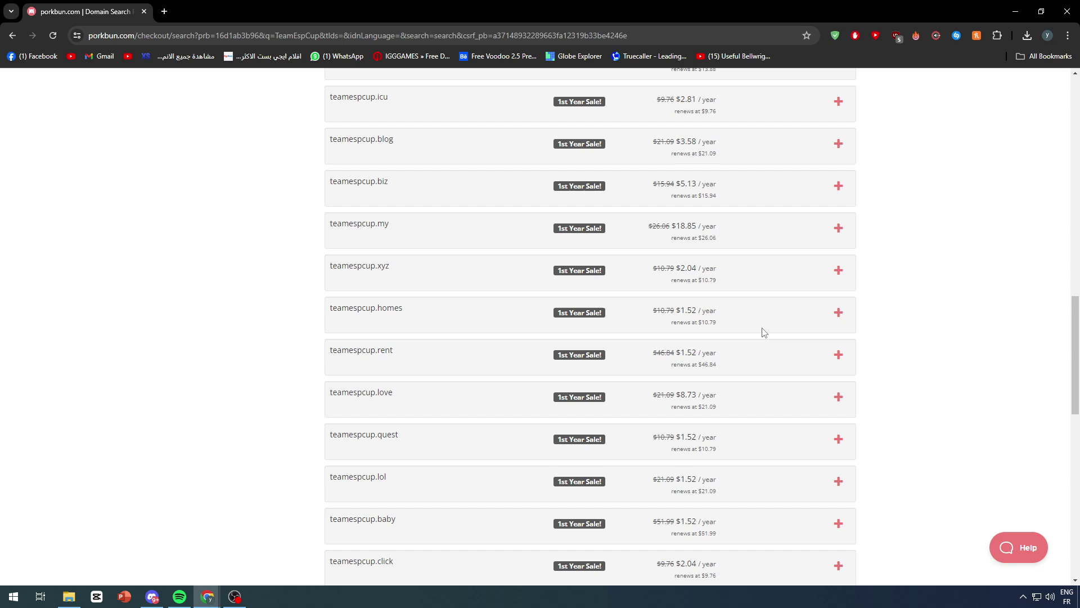
pyautogui.scroll(10, 757, 326)
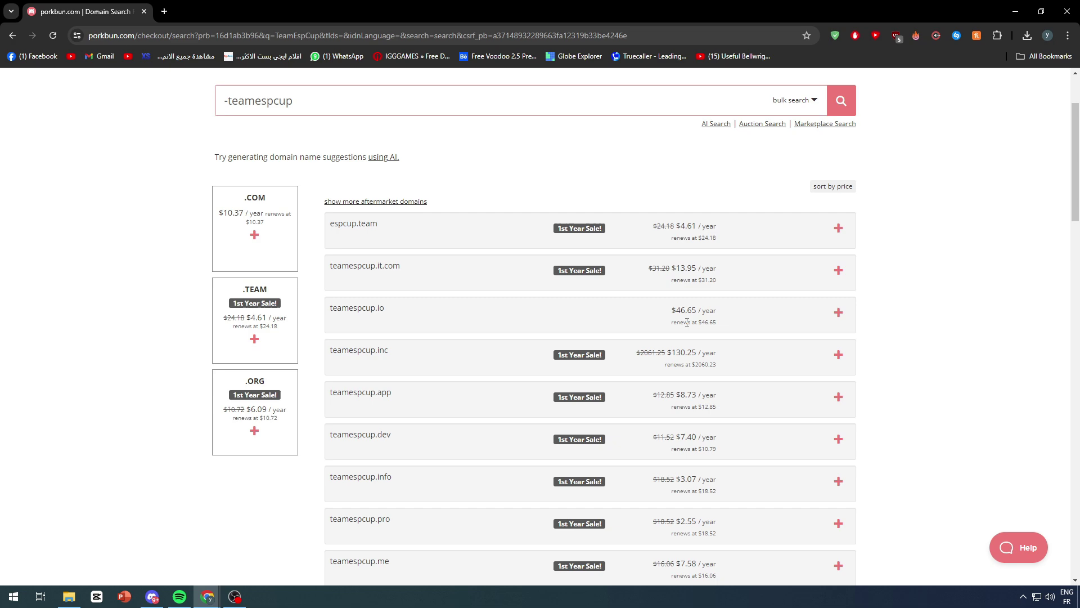
pyautogui.scroll(-15, 1071, 339)
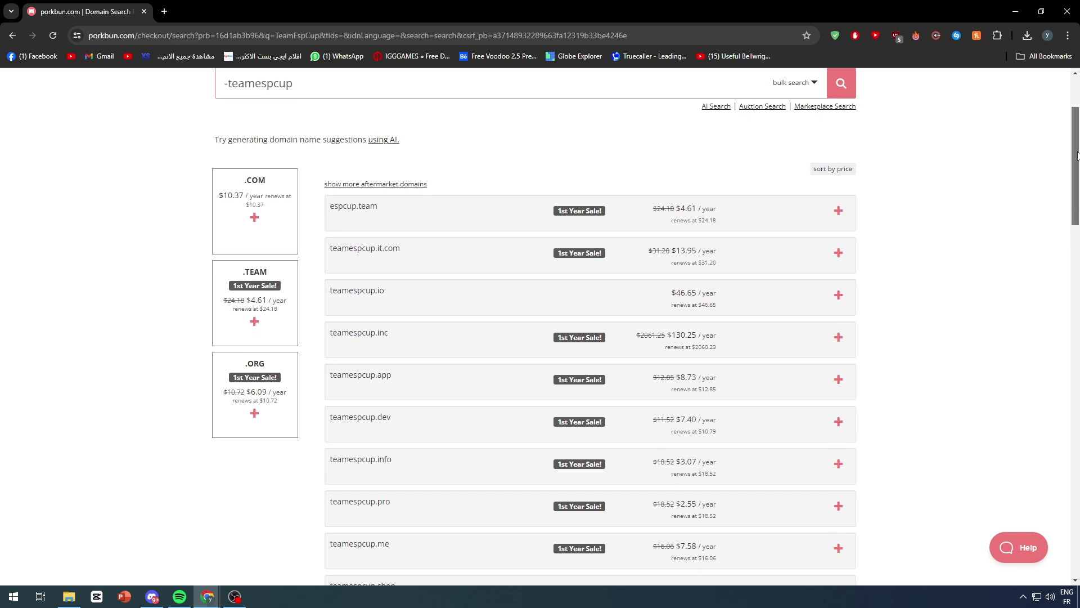
pyautogui.click(1078, 304)
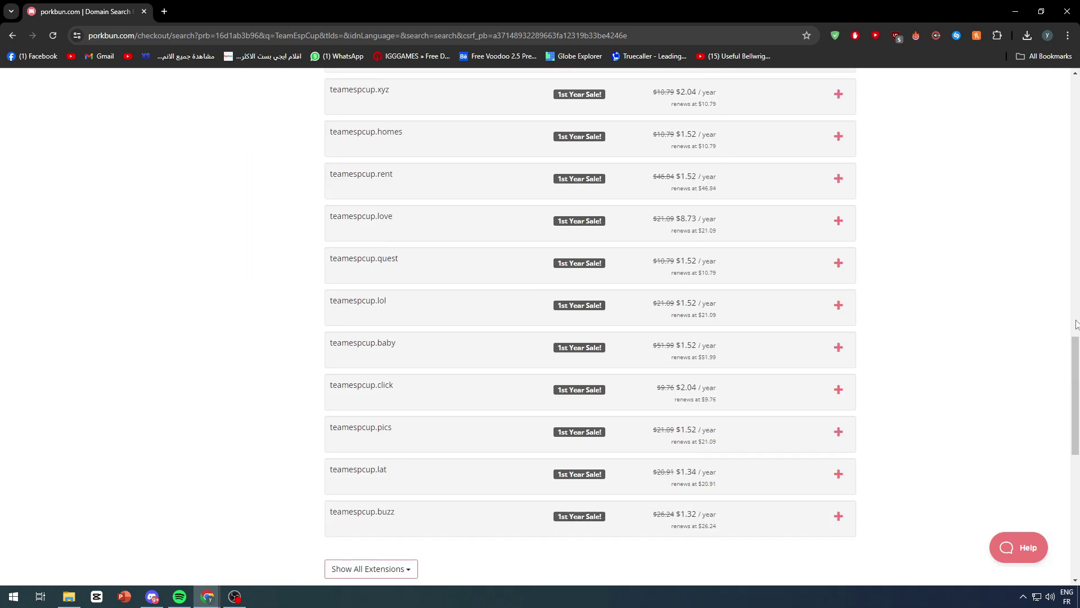
pyautogui.moveTo(1076, 366); pyautogui.dragTo(1035, 69)
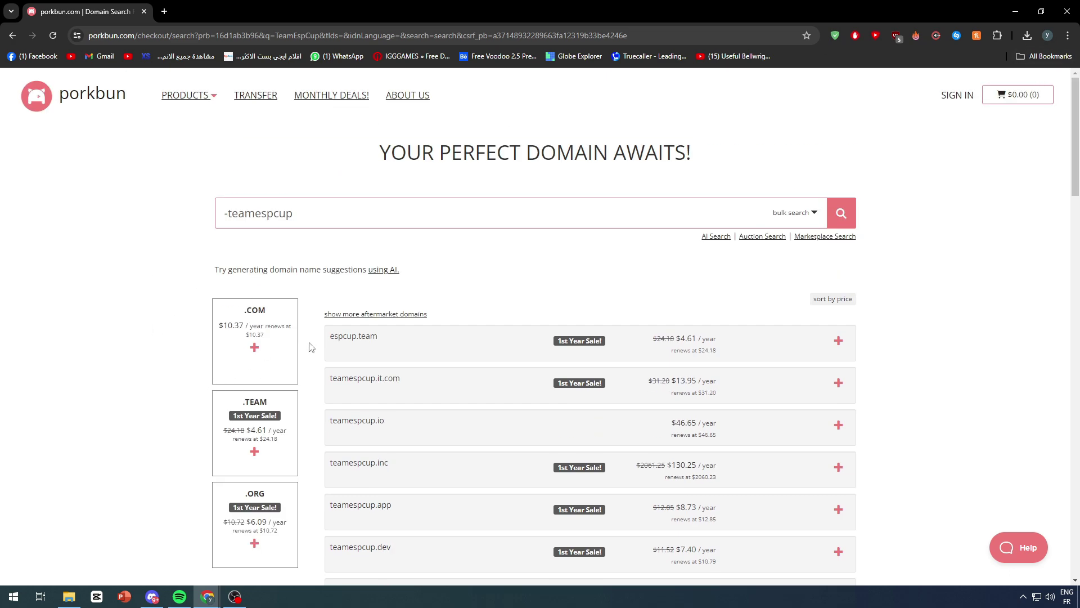
# Step: Add teamespcup.com to the cart and view it in the cart
pyautogui.click(255, 348)
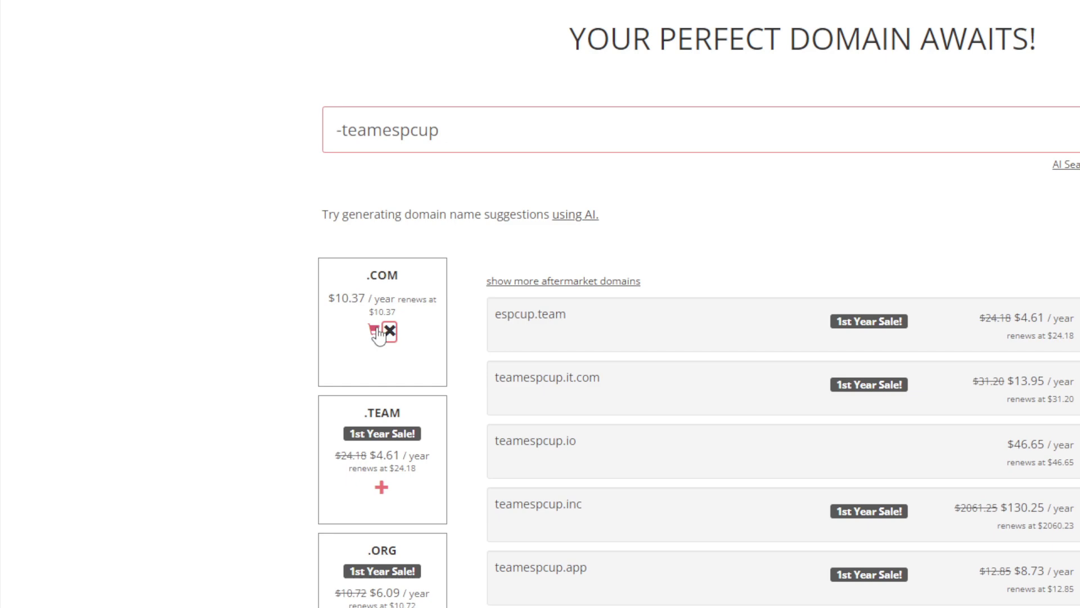
pyautogui.click(376, 331)
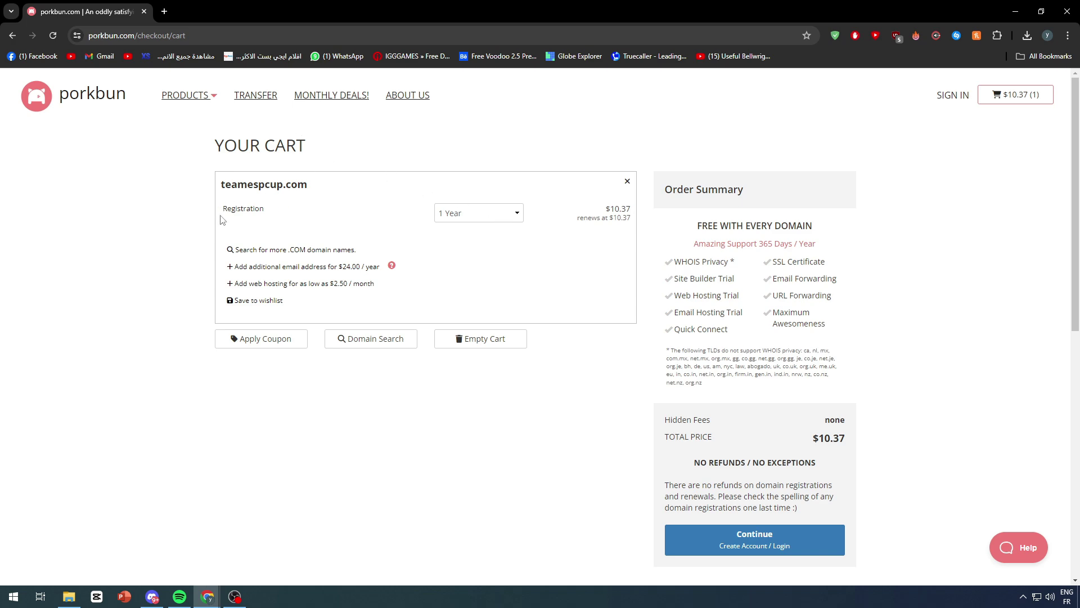
pyautogui.moveTo(301, 188); pyautogui.dragTo(233, 185)
pyautogui.tripleClick(241, 185)
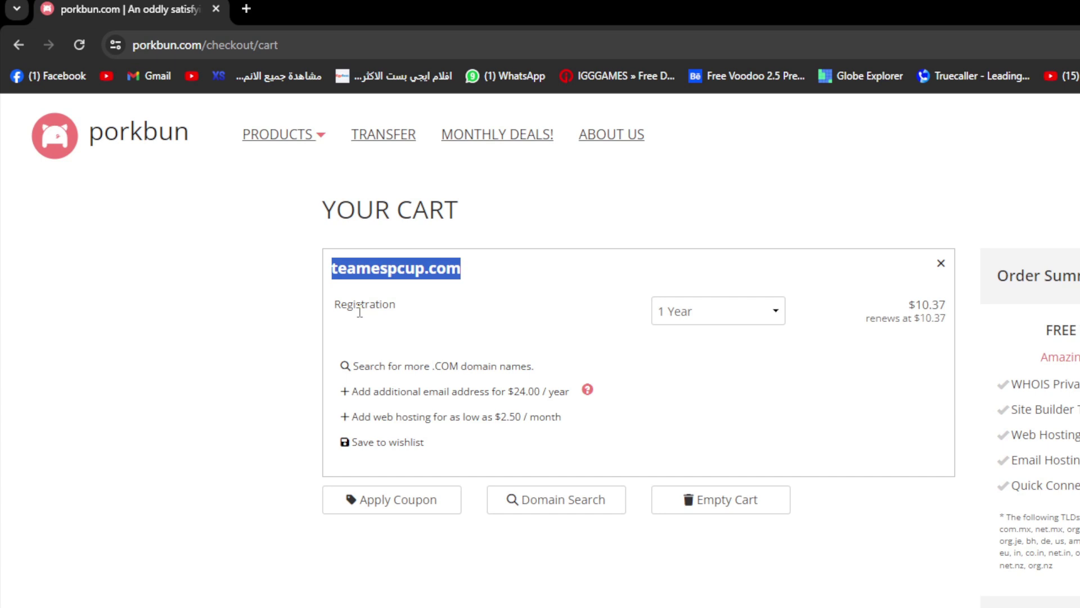
pyautogui.click(360, 320)
pyautogui.doubleClick(360, 306)
pyautogui.click(412, 310)
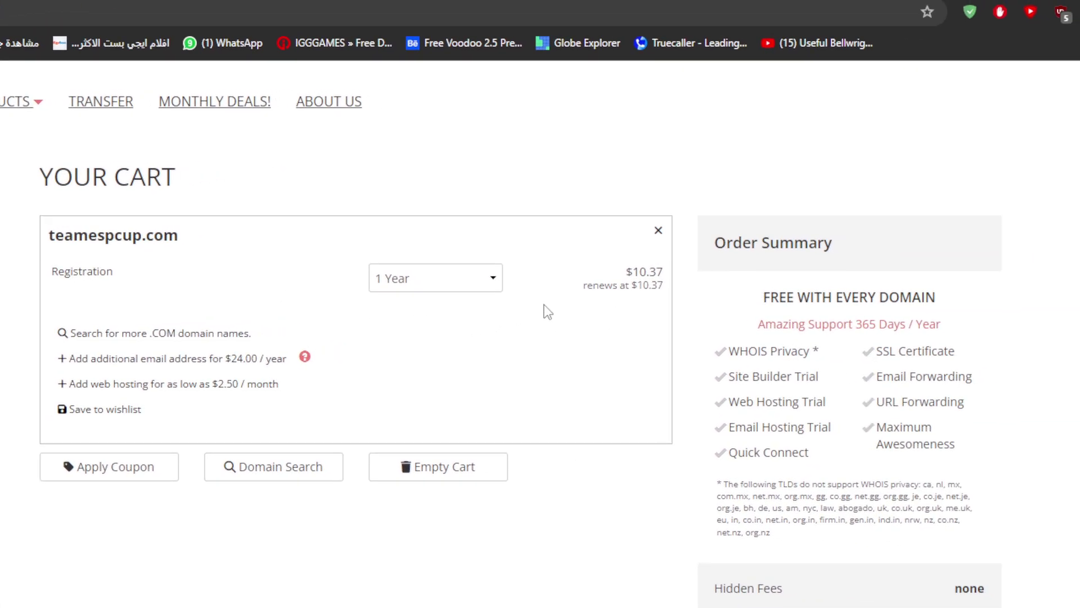
# Step: Try a 10 Year registration period, then set it back to 1 Year for $10.37
pyautogui.click(487, 285)
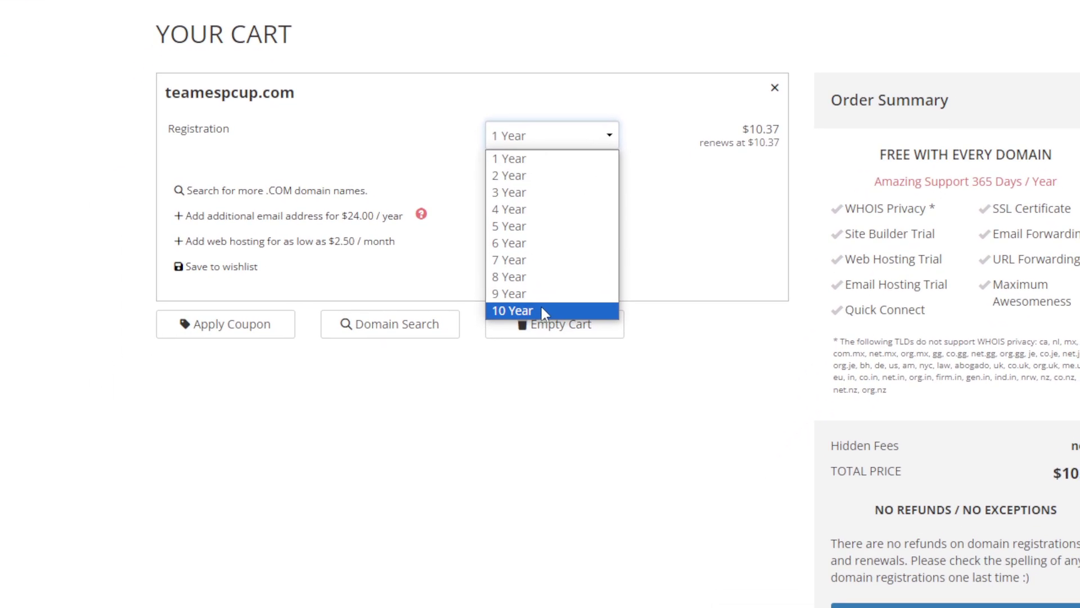
pyautogui.click(529, 308)
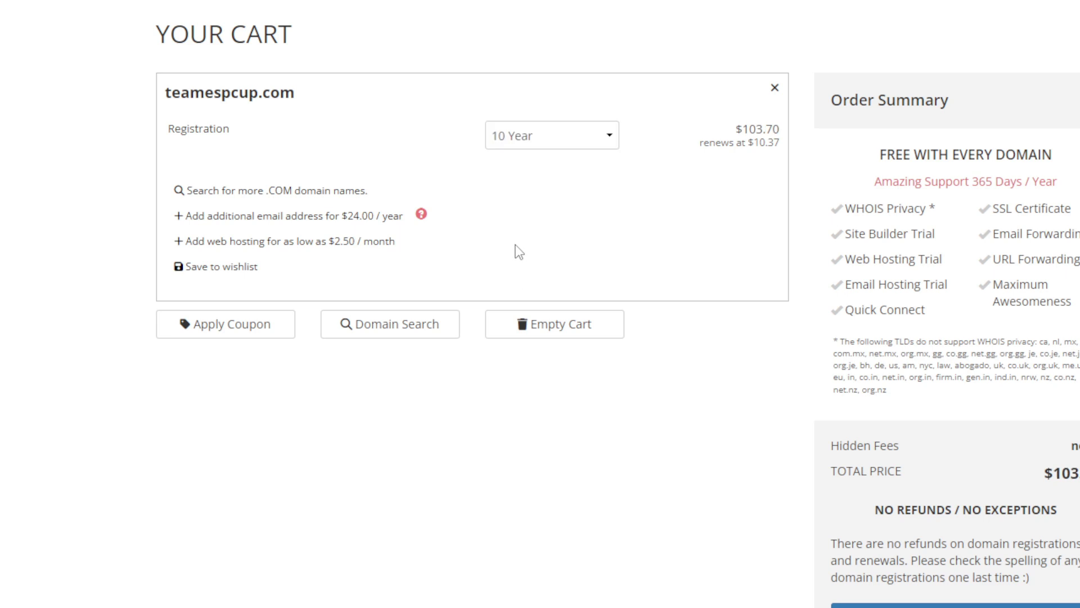
pyautogui.click(512, 138)
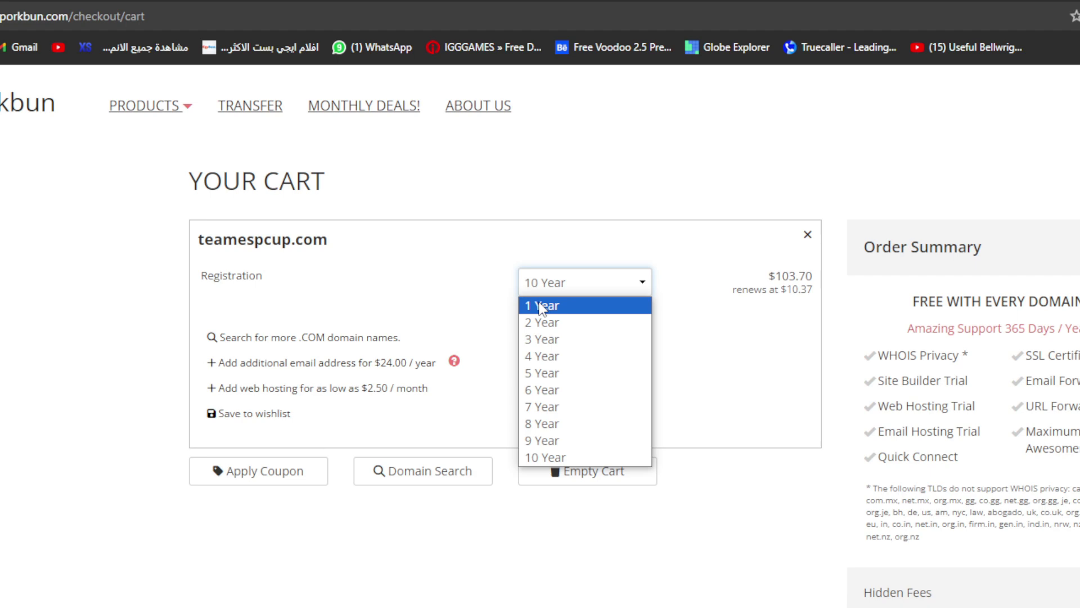
pyautogui.click(538, 310)
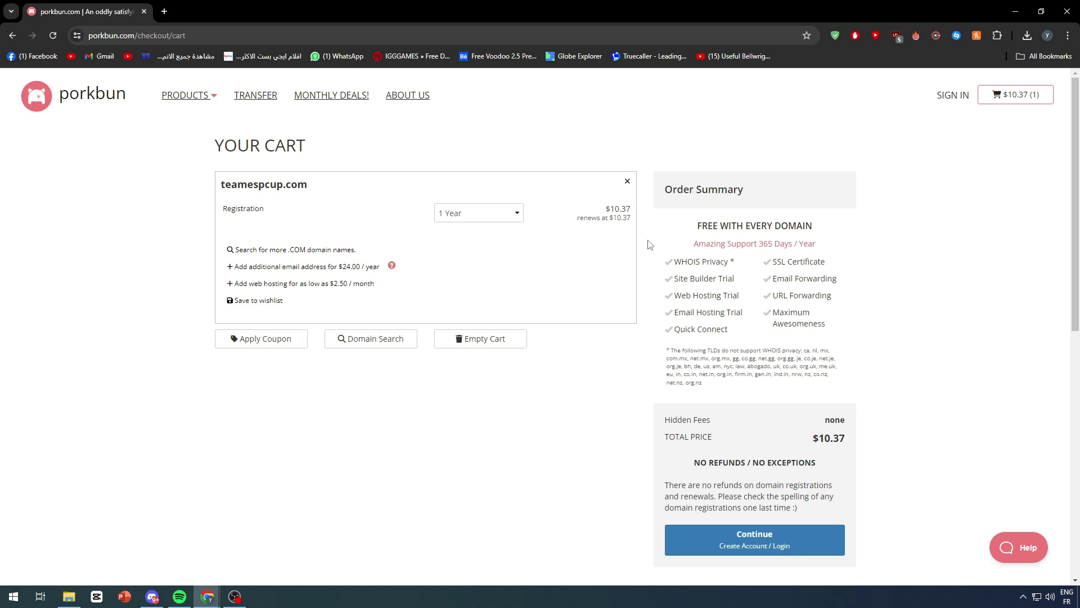
pyautogui.click(265, 338)
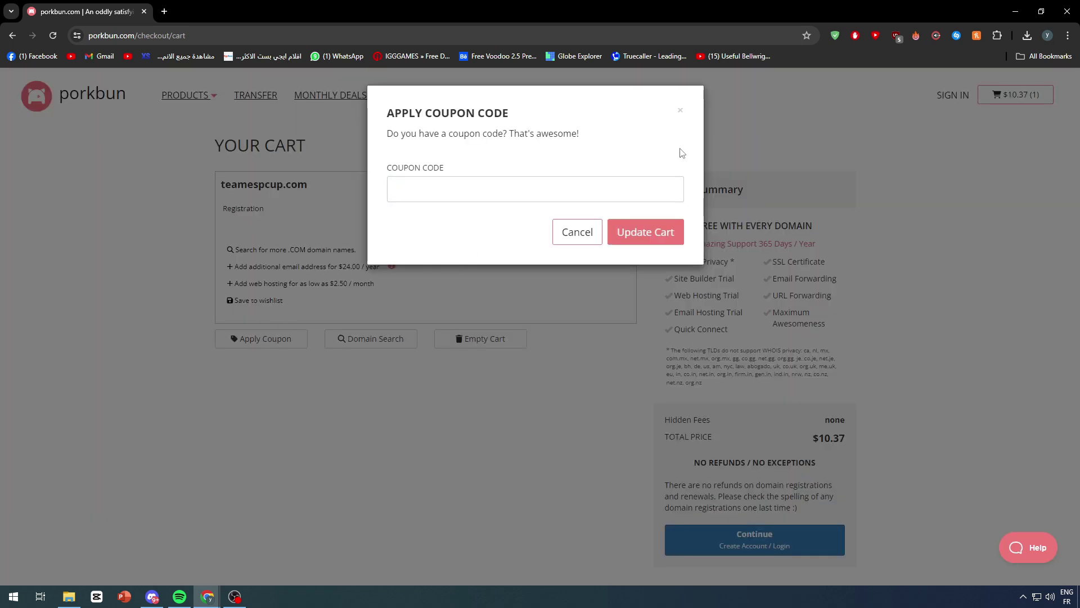
pyautogui.click(976, 35)
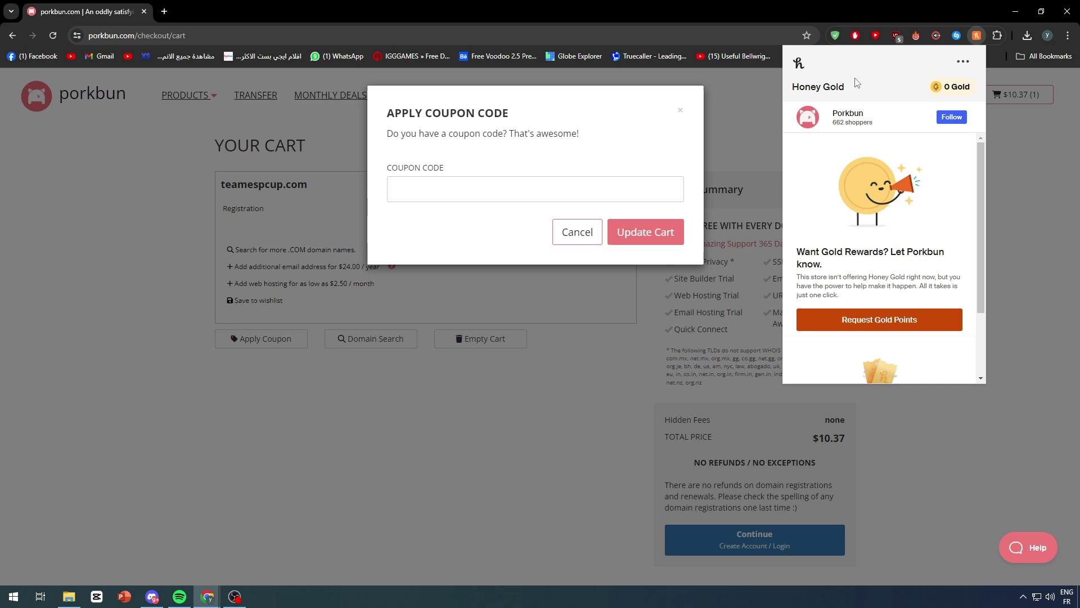
pyautogui.scroll(-2, 847, 197)
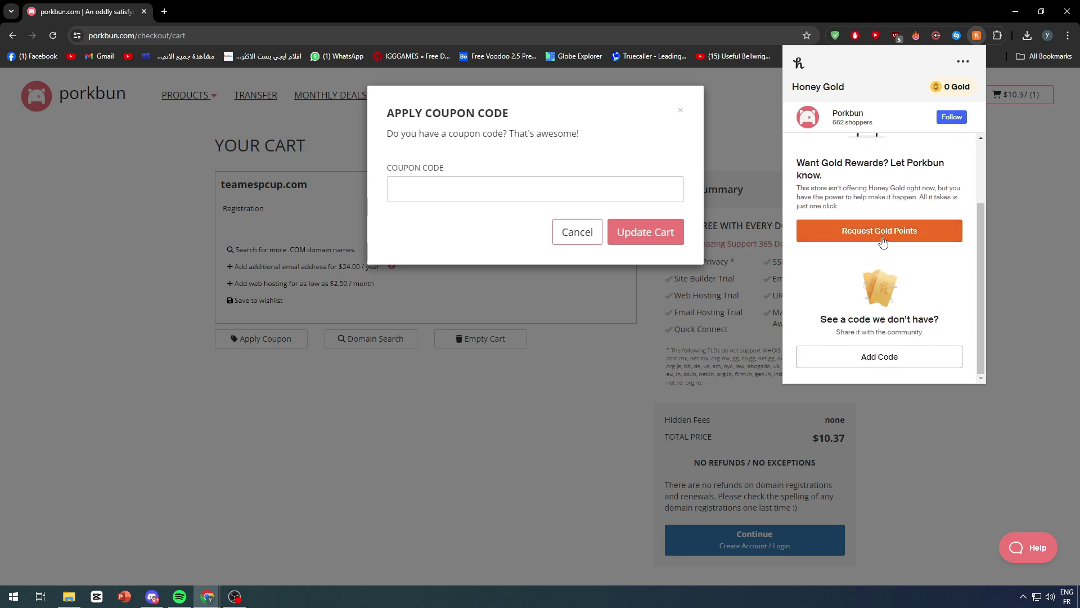
pyautogui.scroll(2, 855, 264)
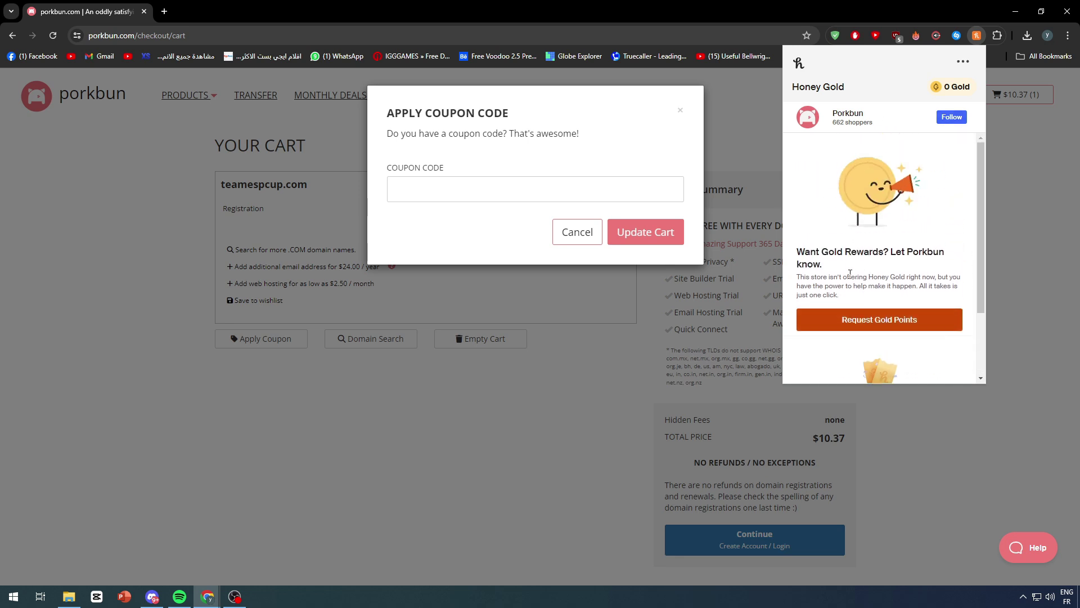
pyautogui.click(1015, 225)
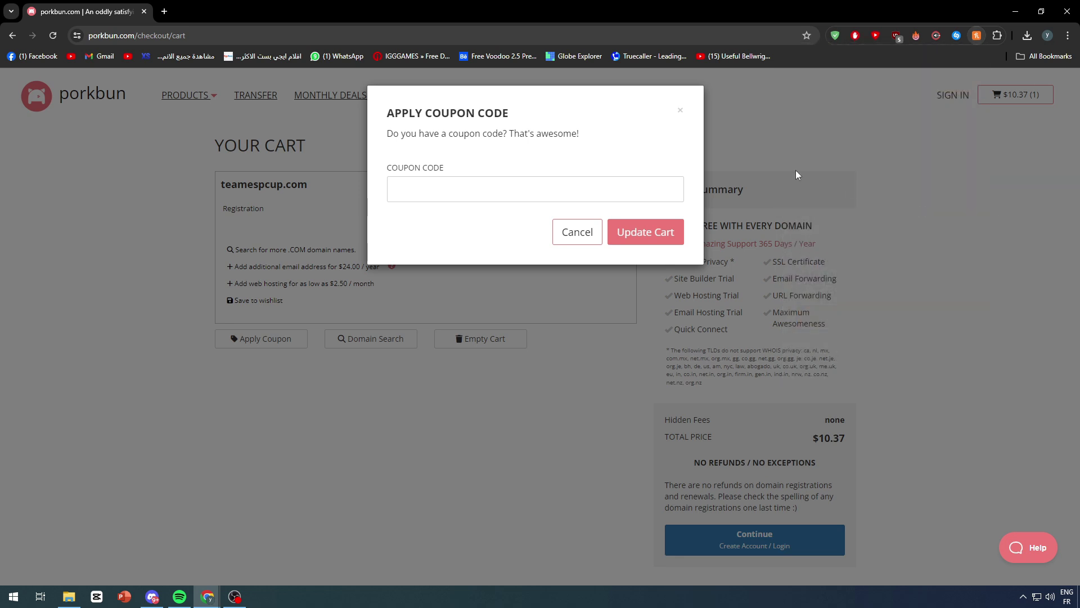
pyautogui.click(680, 111)
pyautogui.click(432, 288)
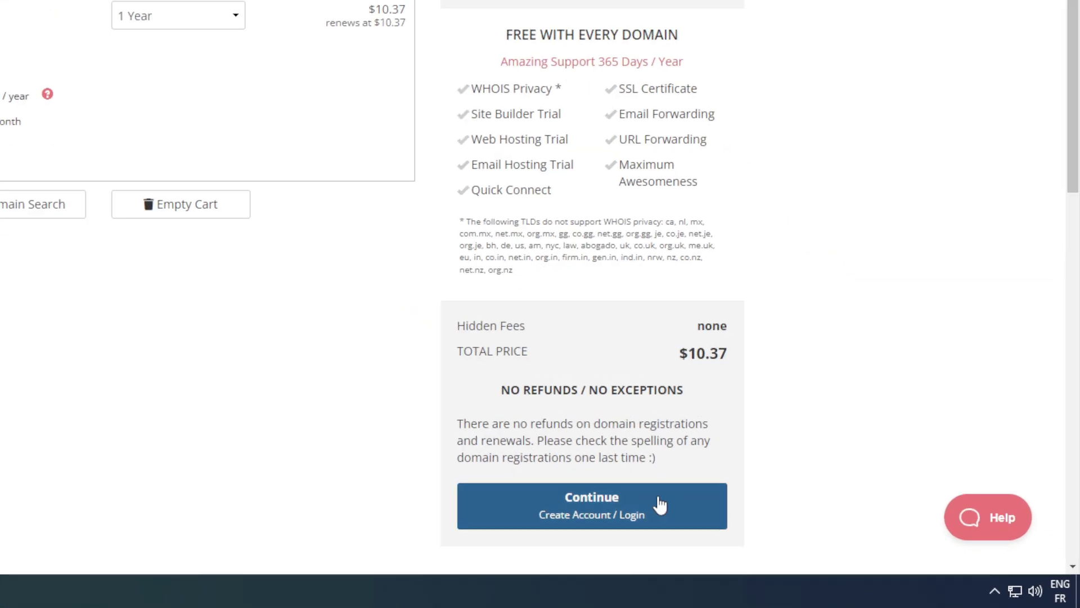
# Step: Continue from the cart to the Create a New Account form and scroll through it
pyautogui.click(660, 504)
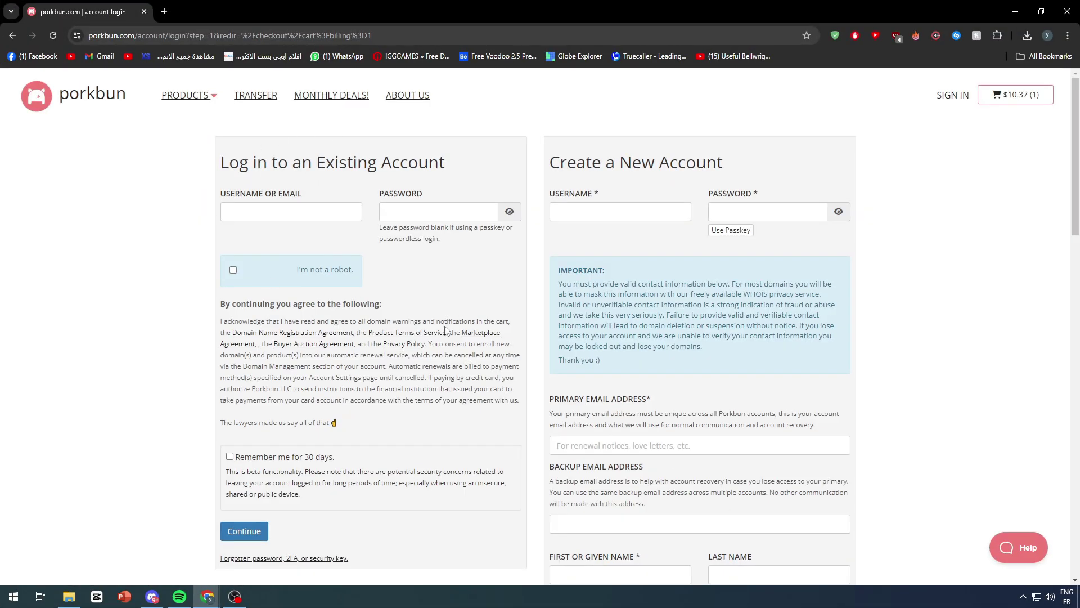
pyautogui.scroll(-13, 446, 329)
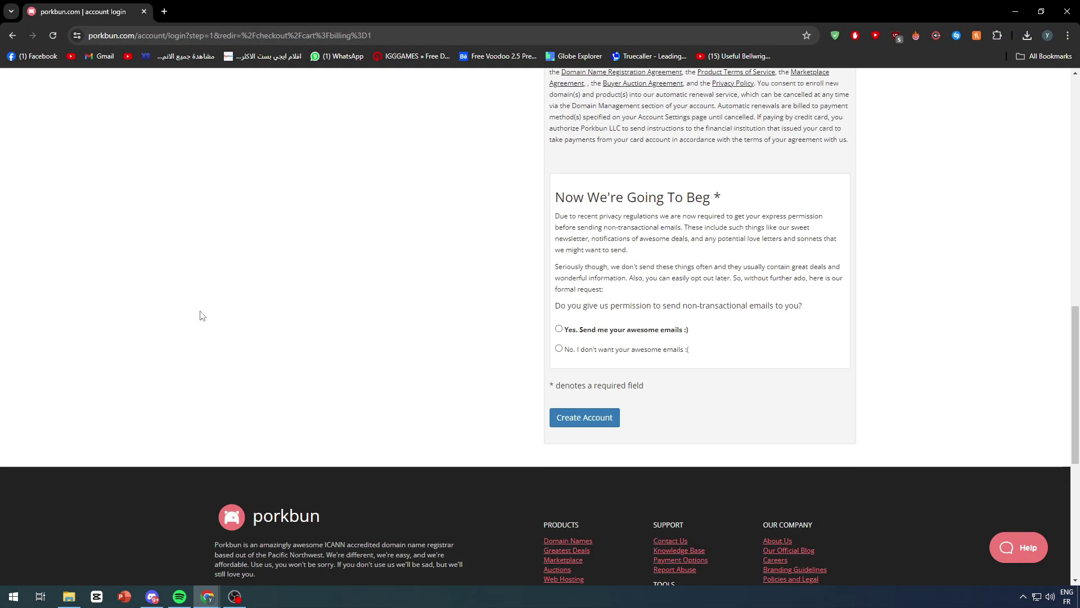
pyautogui.scroll(13, 638, 402)
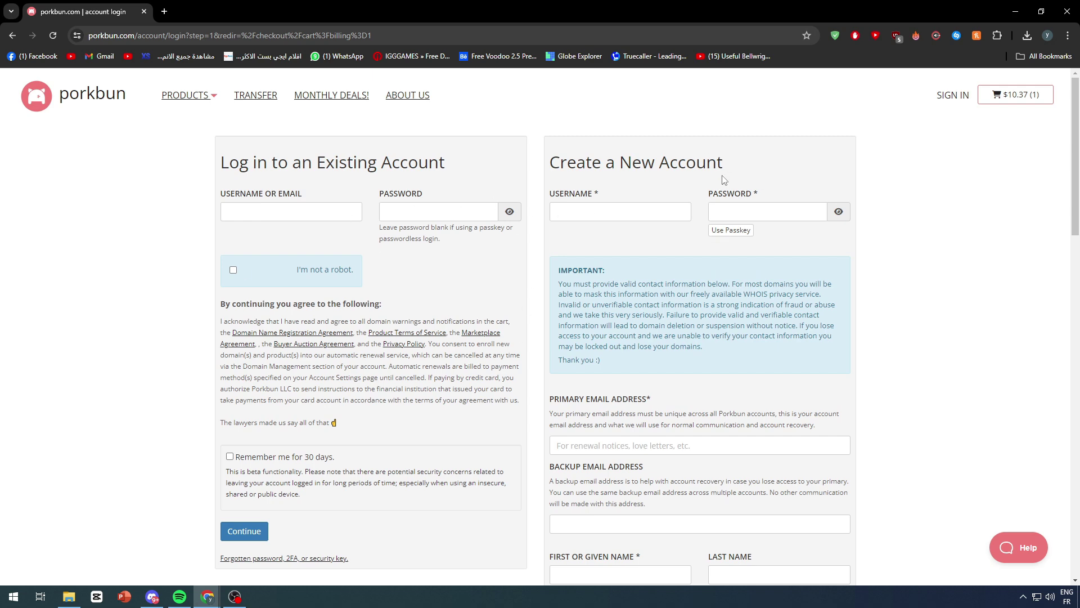
pyautogui.scroll(-5, 723, 179)
pyautogui.scroll(5, 724, 179)
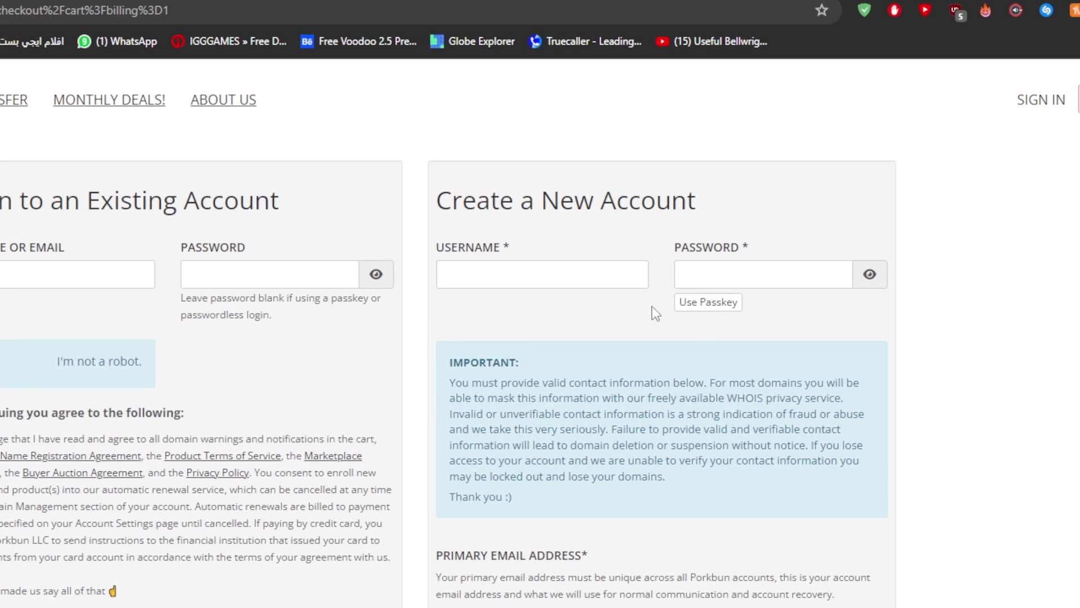
pyautogui.scroll(-5, 423, 451)
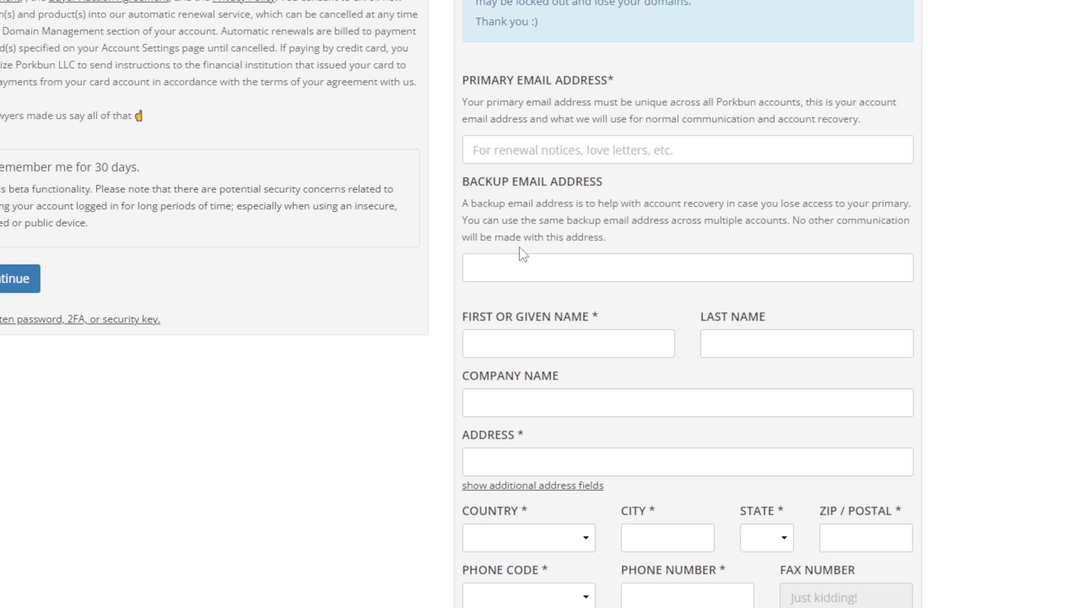
pyautogui.scroll(-3, 520, 249)
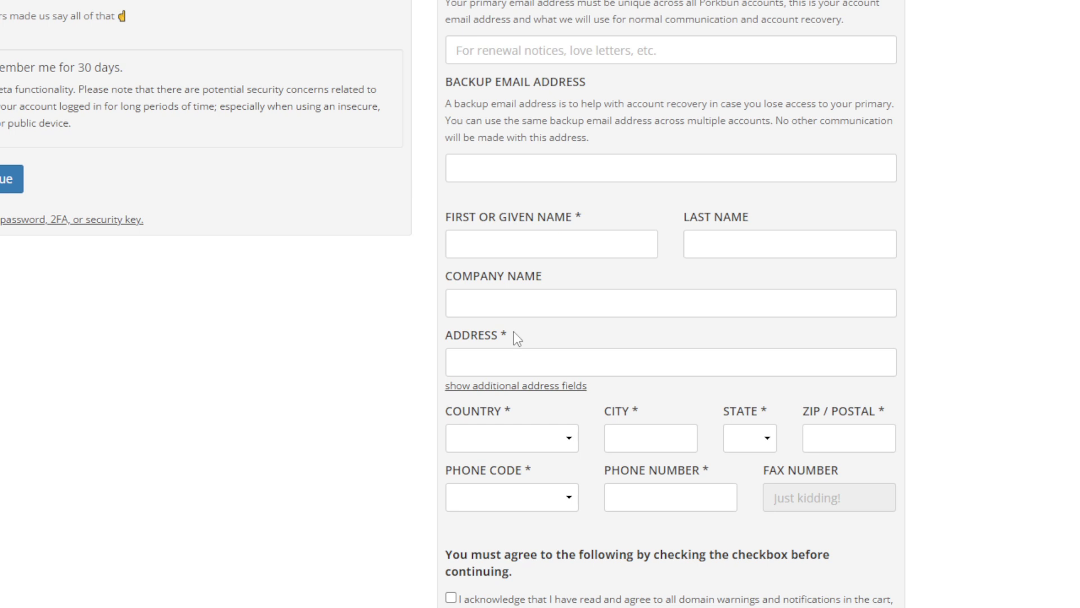
pyautogui.scroll(-2, 514, 335)
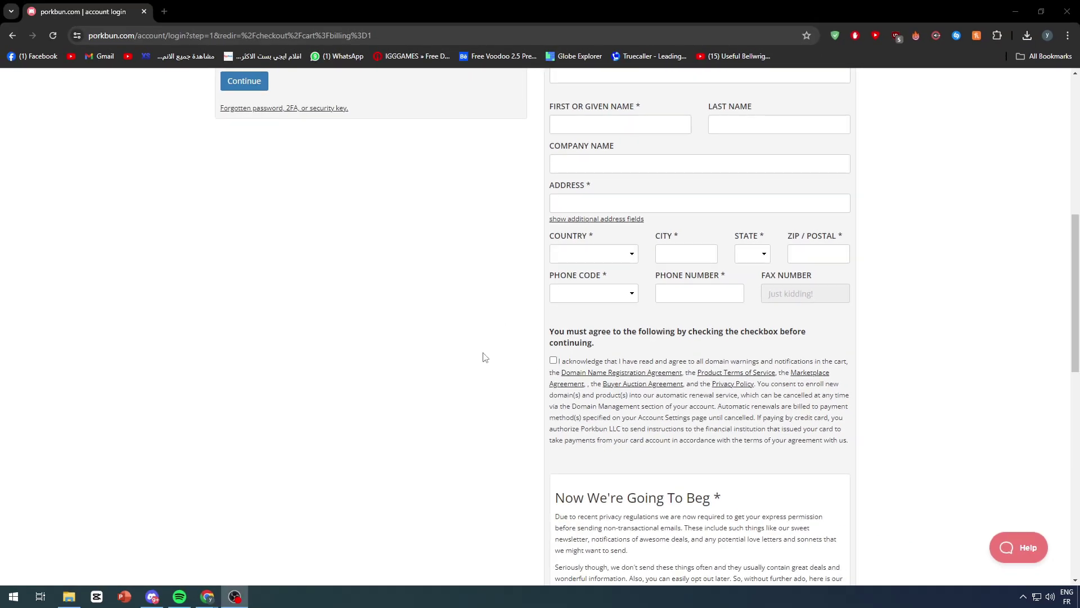
pyautogui.scroll(-6, 435, 299)
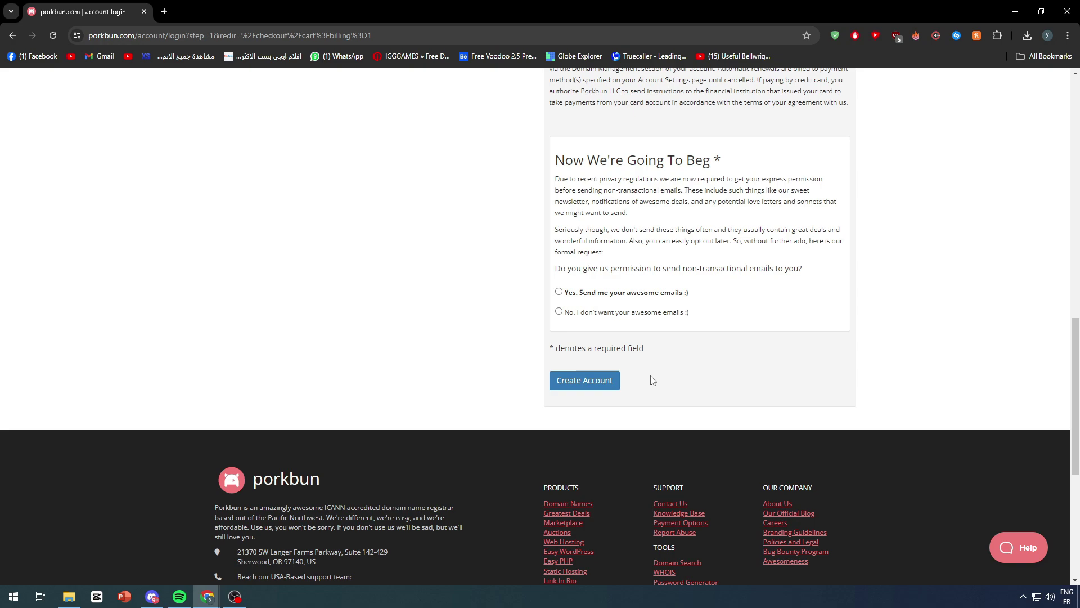
pyautogui.scroll(9, 641, 383)
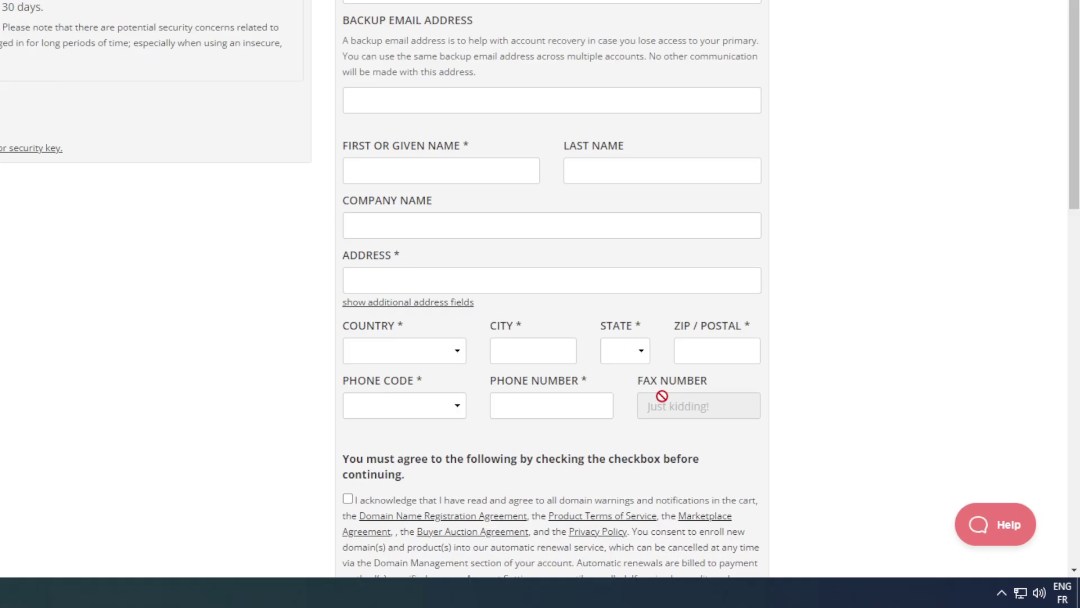
# Step: Tick the domain terms acknowledgement and submit the form with Create Account
pyautogui.moveTo(661, 396); pyautogui.dragTo(703, 384)
pyautogui.click(731, 403)
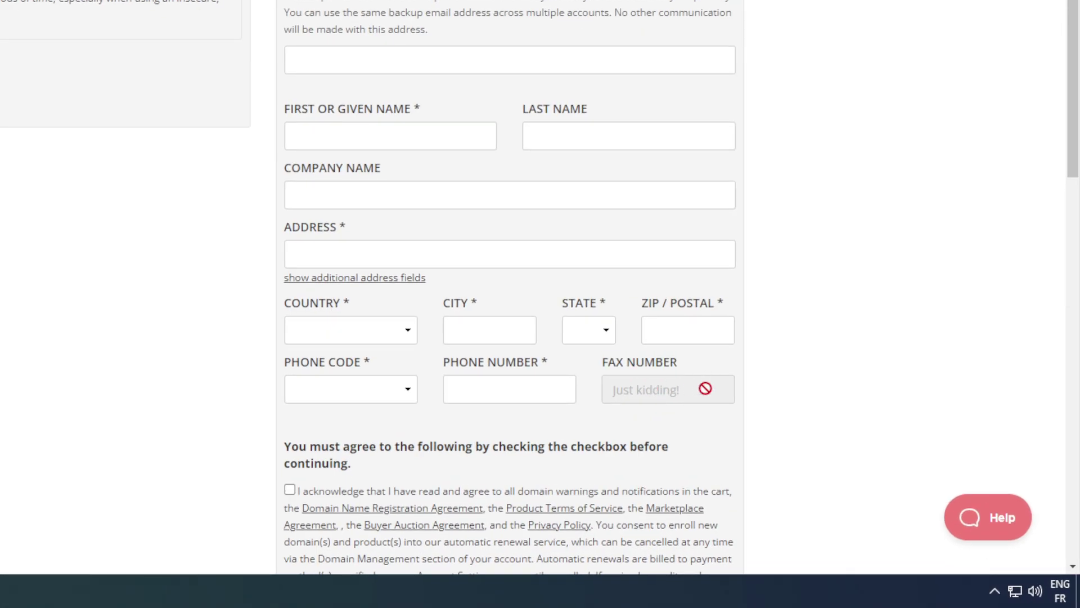
pyautogui.scroll(-5, 649, 280)
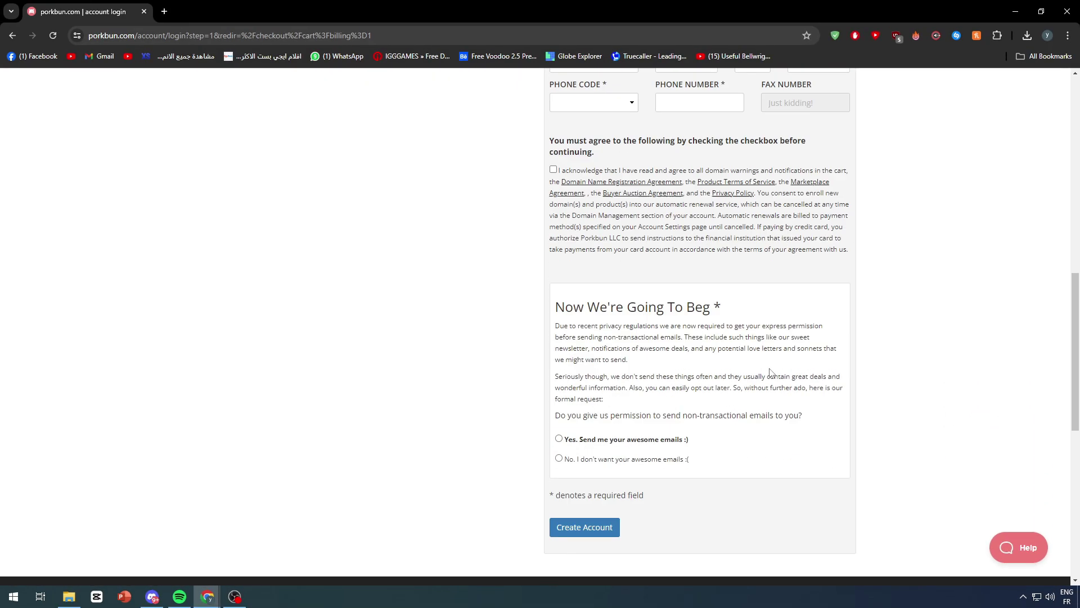
pyautogui.scroll(-1, 770, 372)
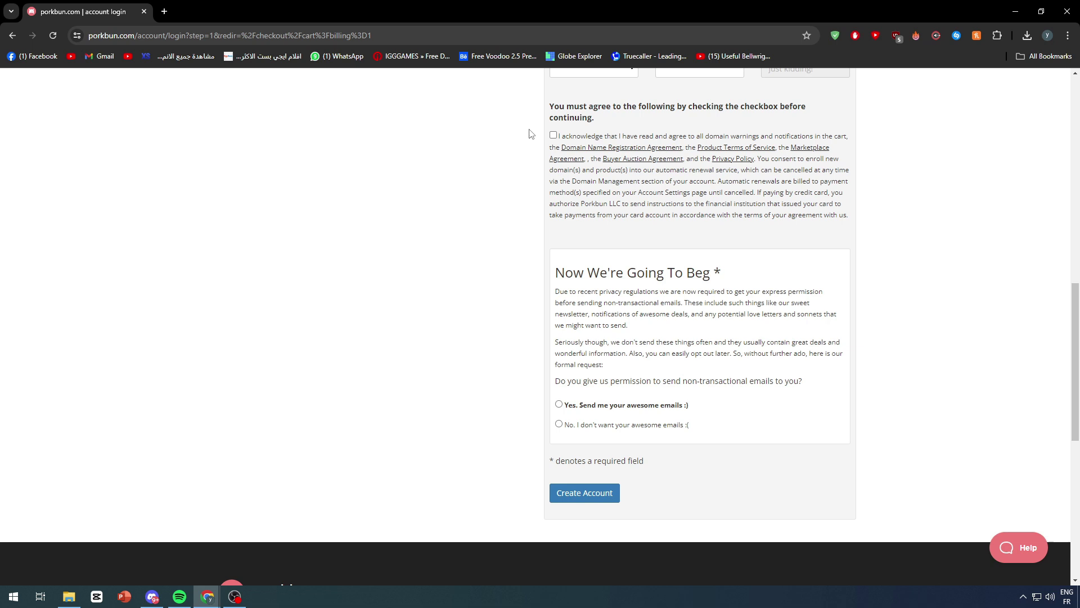
pyautogui.click(553, 135)
pyautogui.click(585, 491)
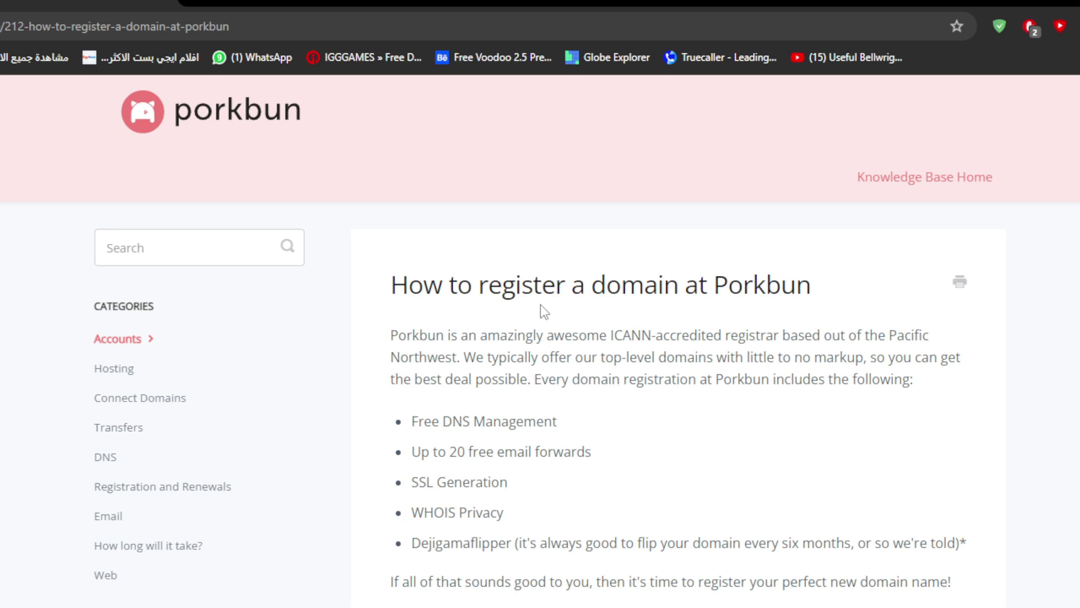
# Step: Scroll the 'How to register a domain at Porkbun' article down to steps 1 and 2
pyautogui.scroll(-3, 549, 311)
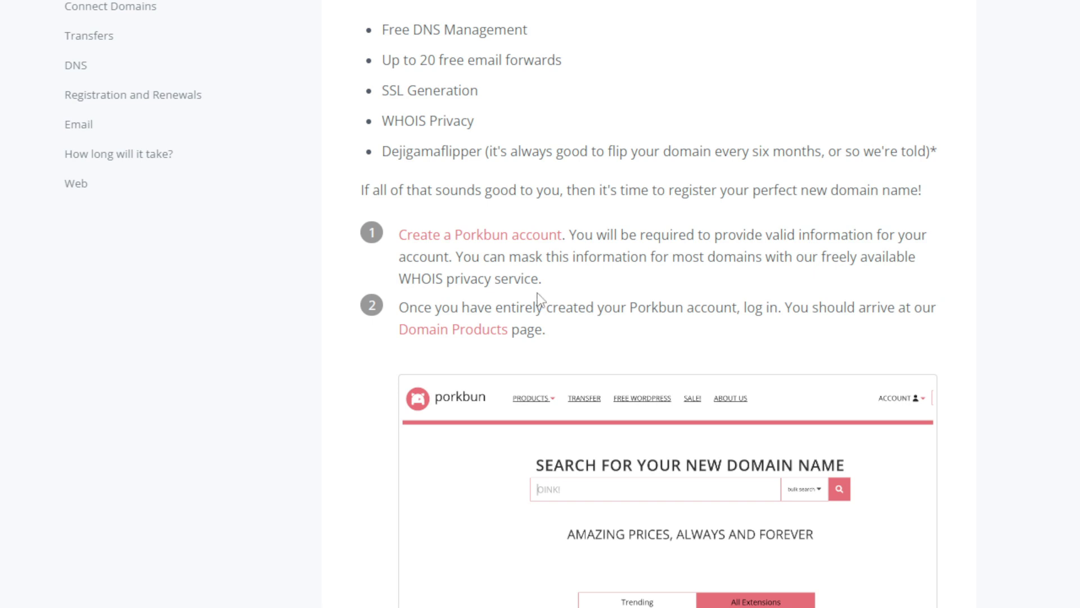
pyautogui.scroll(-6, 537, 298)
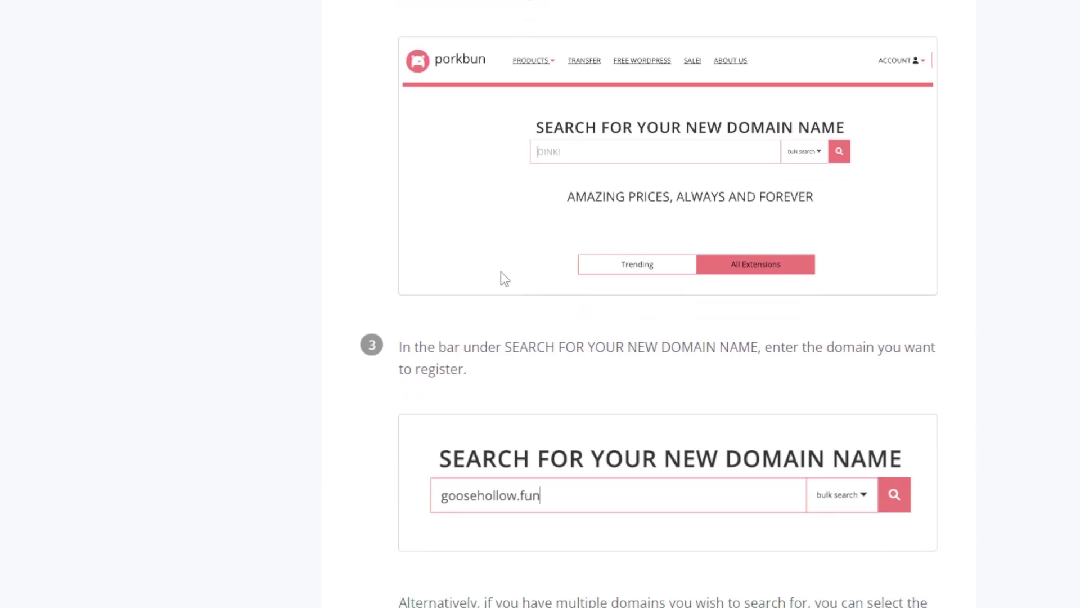
pyautogui.scroll(-3, 501, 288)
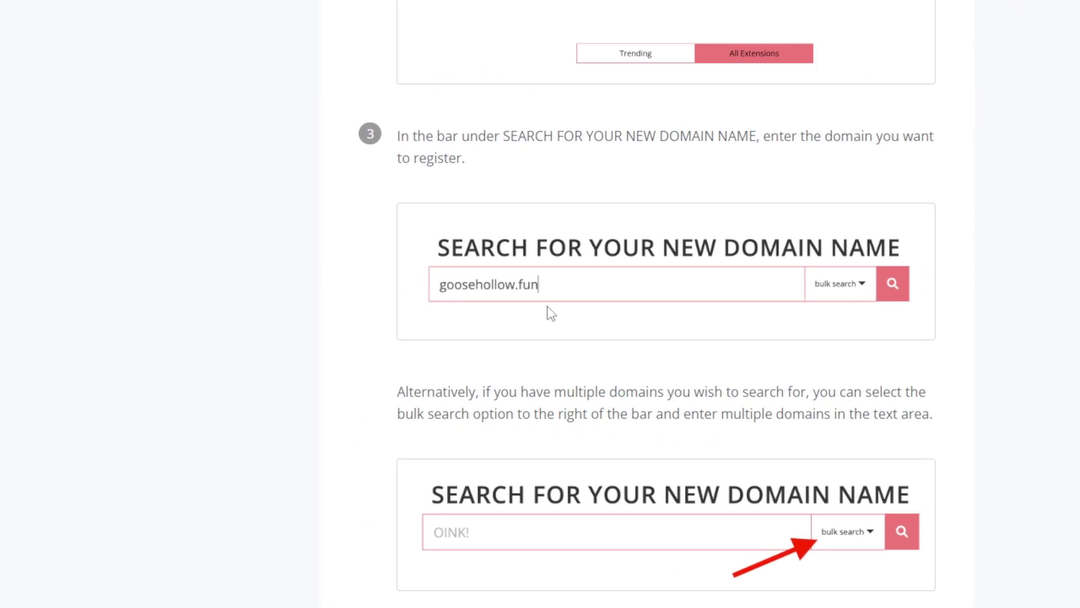
pyautogui.scroll(-5, 538, 298)
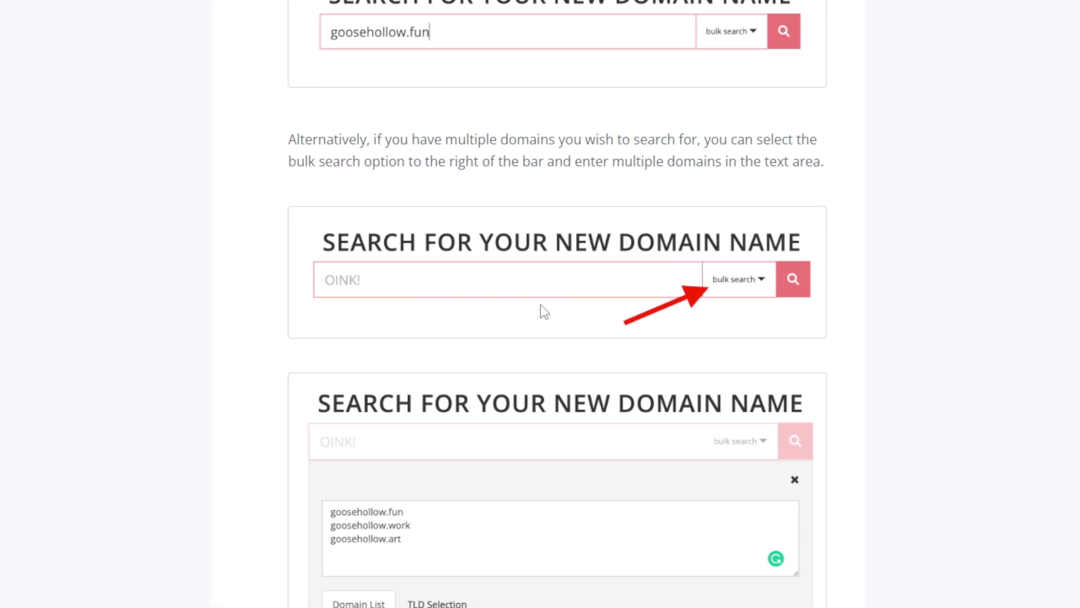
pyautogui.scroll(-3, 542, 312)
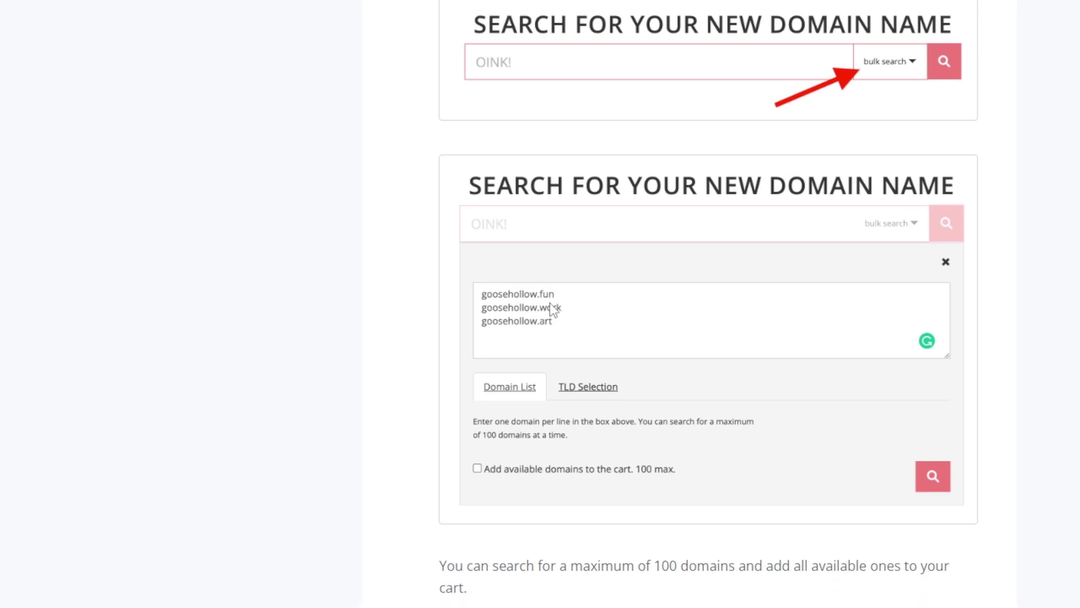
pyautogui.scroll(-5, 549, 308)
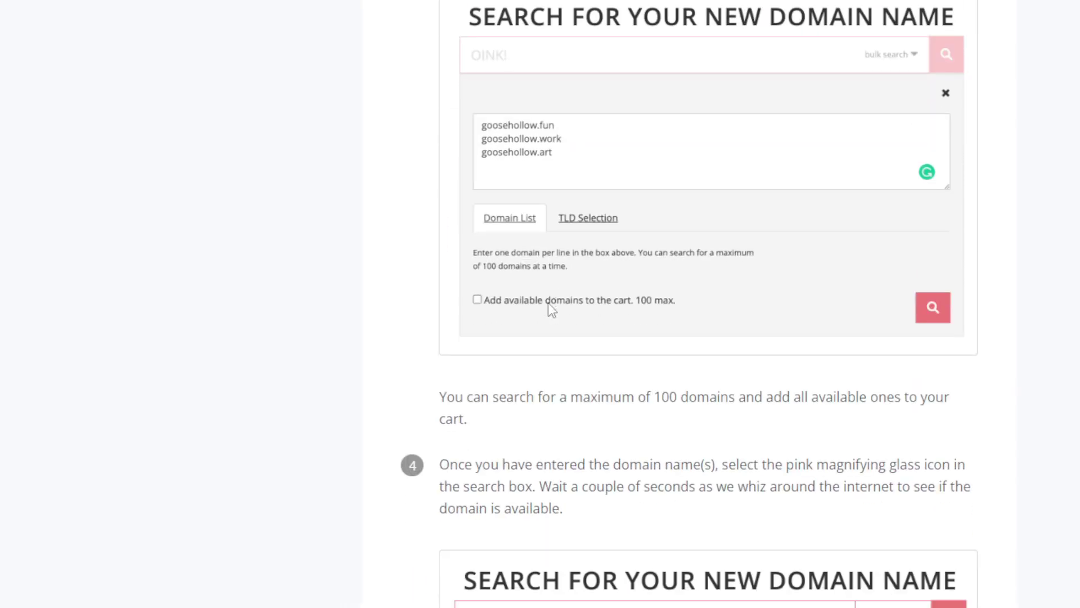
pyautogui.scroll(-2, 567, 322)
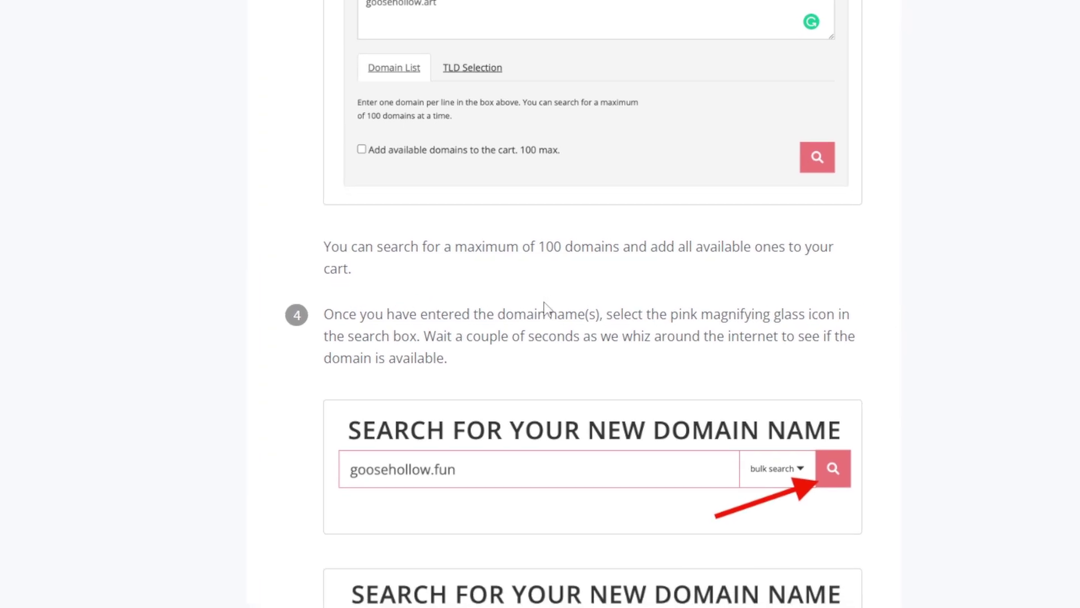
pyautogui.scroll(-5, 544, 306)
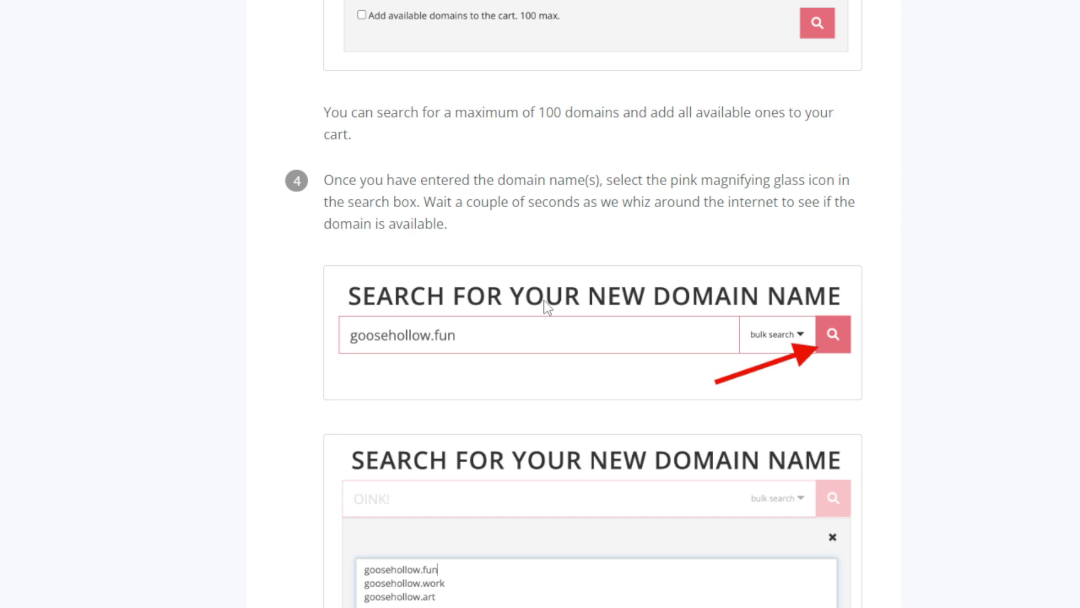
pyautogui.scroll(-10, 538, 298)
pyautogui.scroll(5, 535, 299)
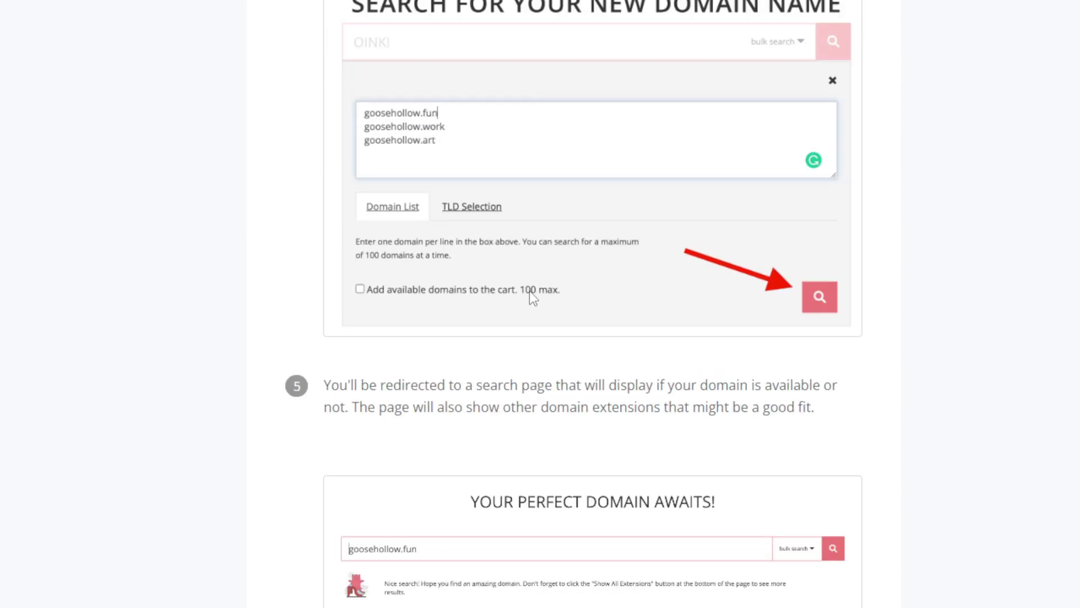
pyautogui.scroll(-2, 529, 291)
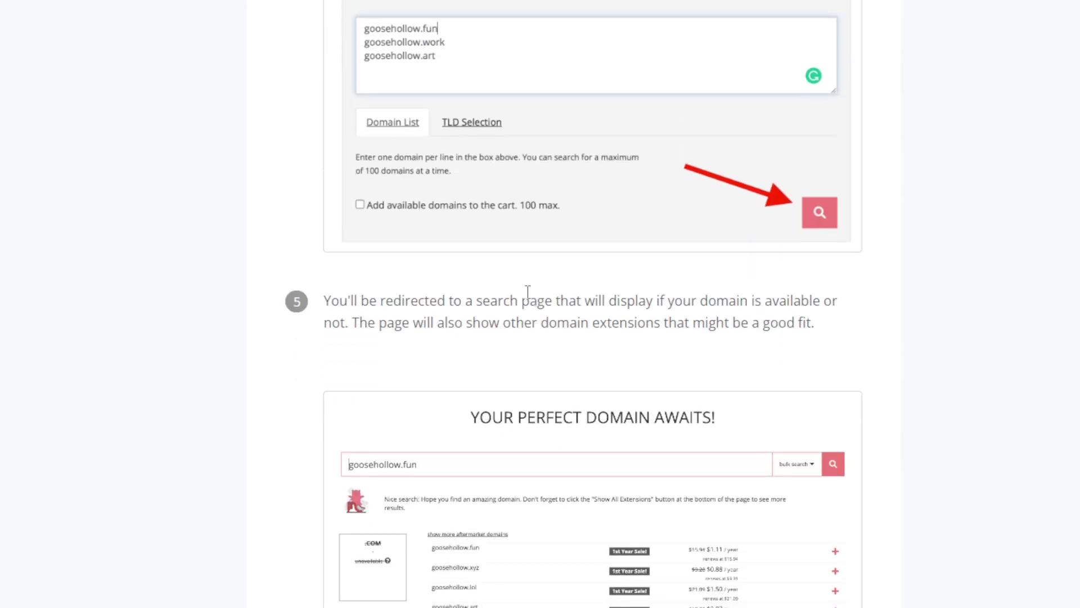
pyautogui.scroll(-2, 485, 274)
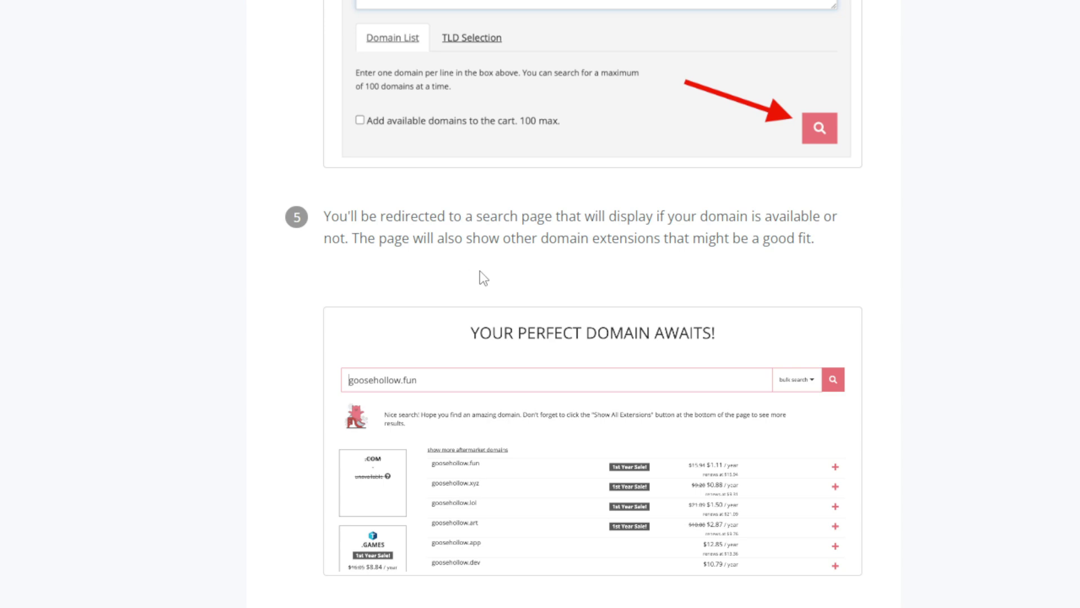
pyautogui.scroll(-10, 454, 283)
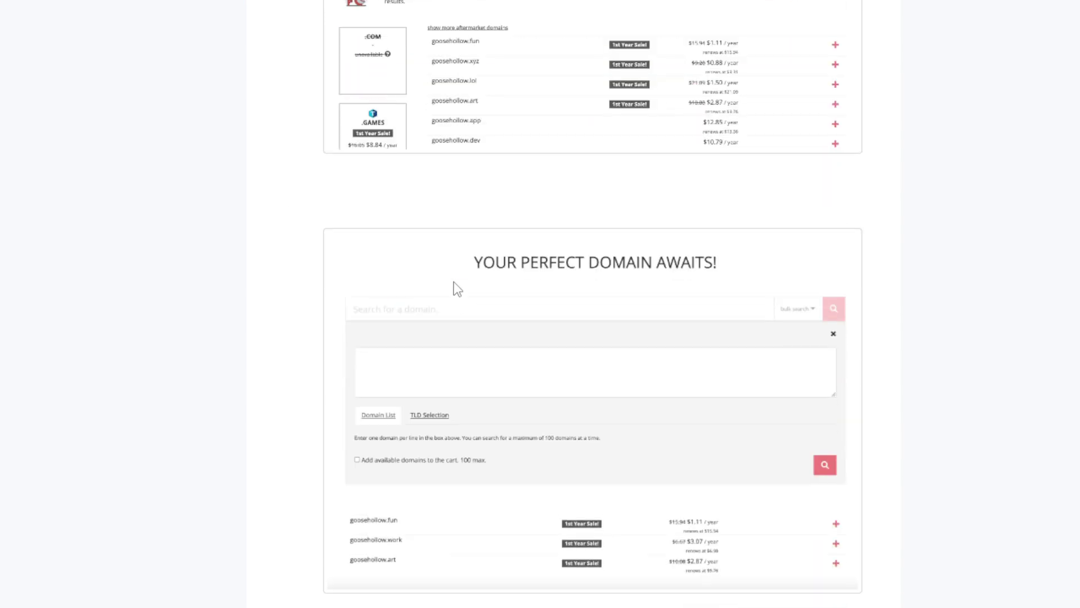
pyautogui.scroll(-2, 462, 278)
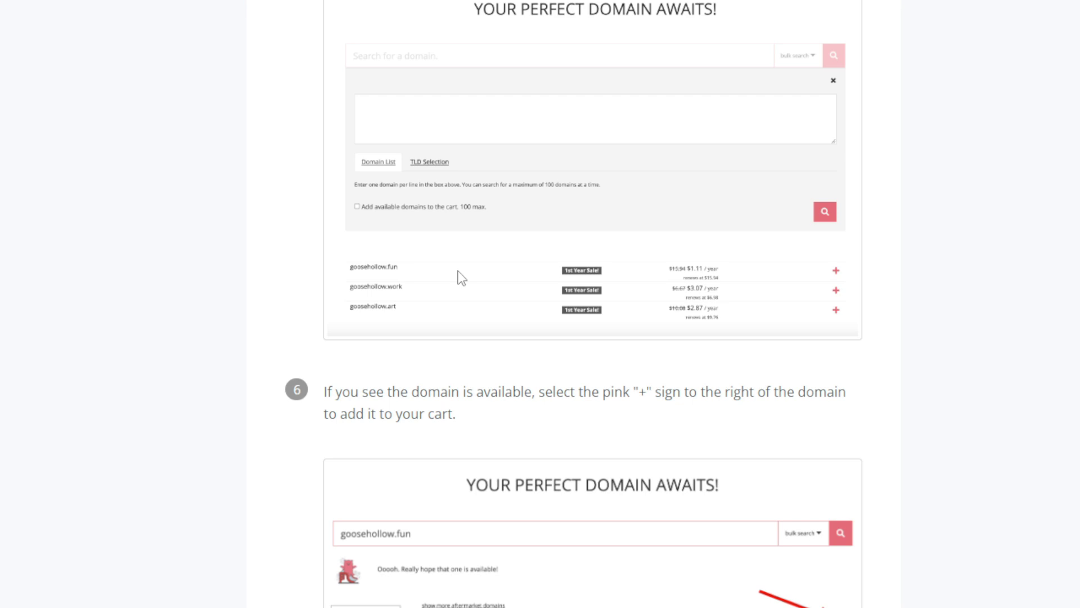
pyautogui.scroll(-2, 460, 278)
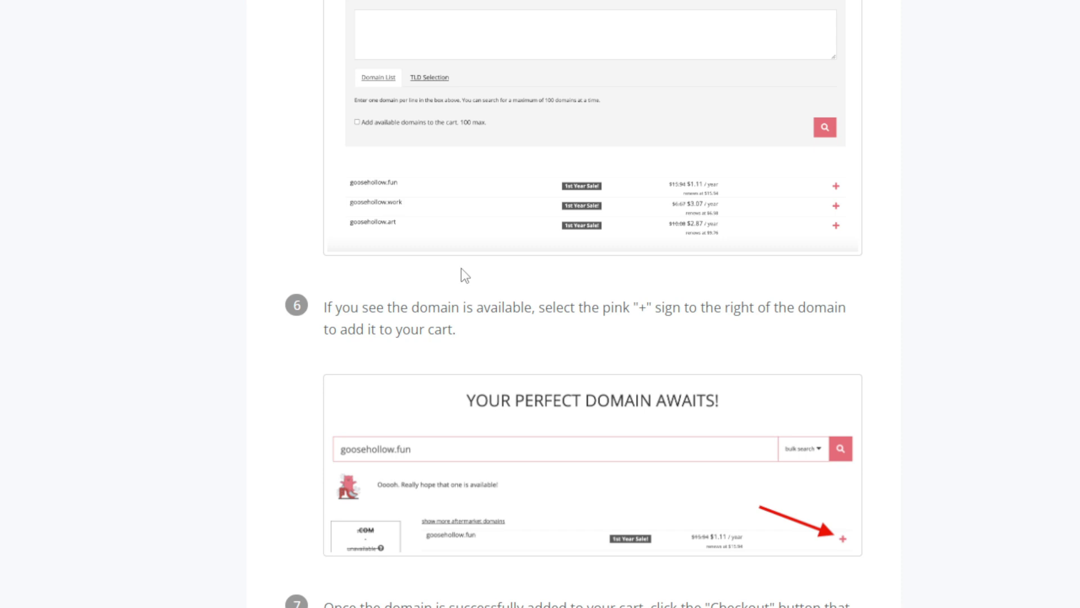
pyautogui.scroll(-2, 465, 276)
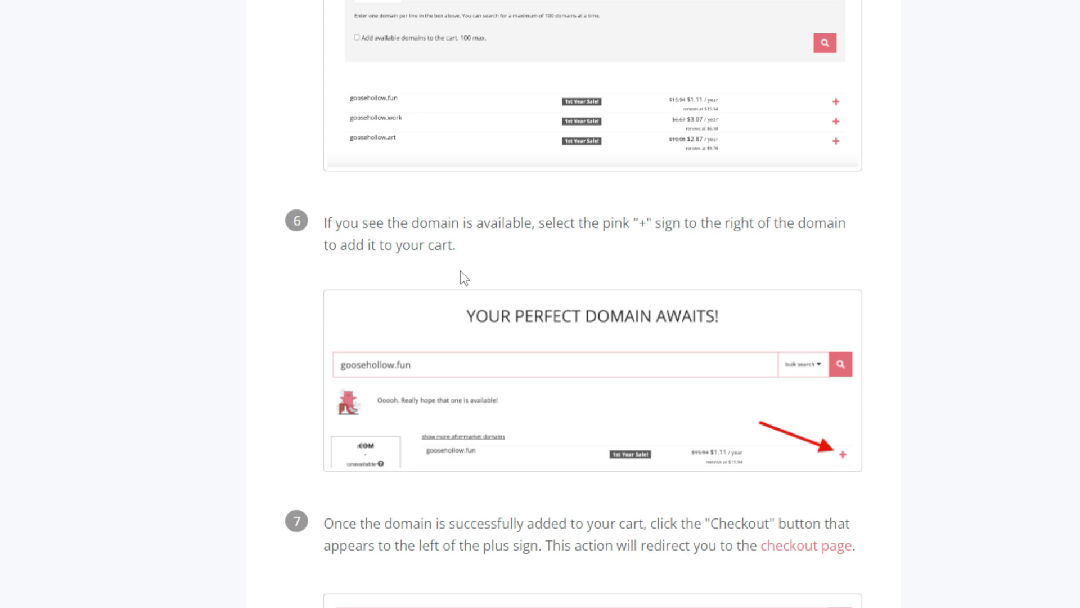
pyautogui.scroll(-2, 461, 276)
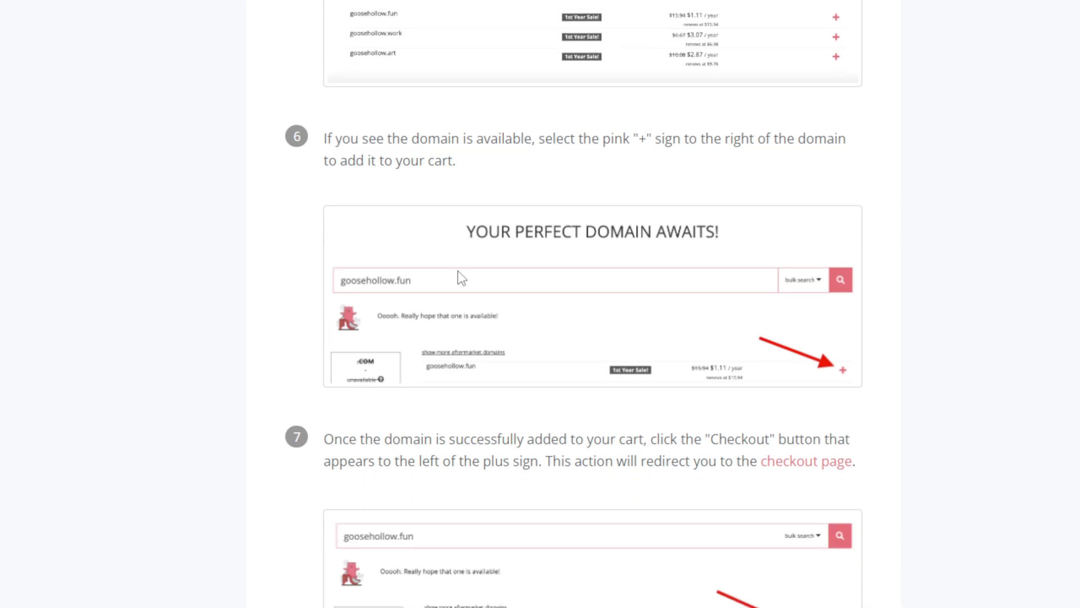
pyautogui.scroll(-9, 461, 278)
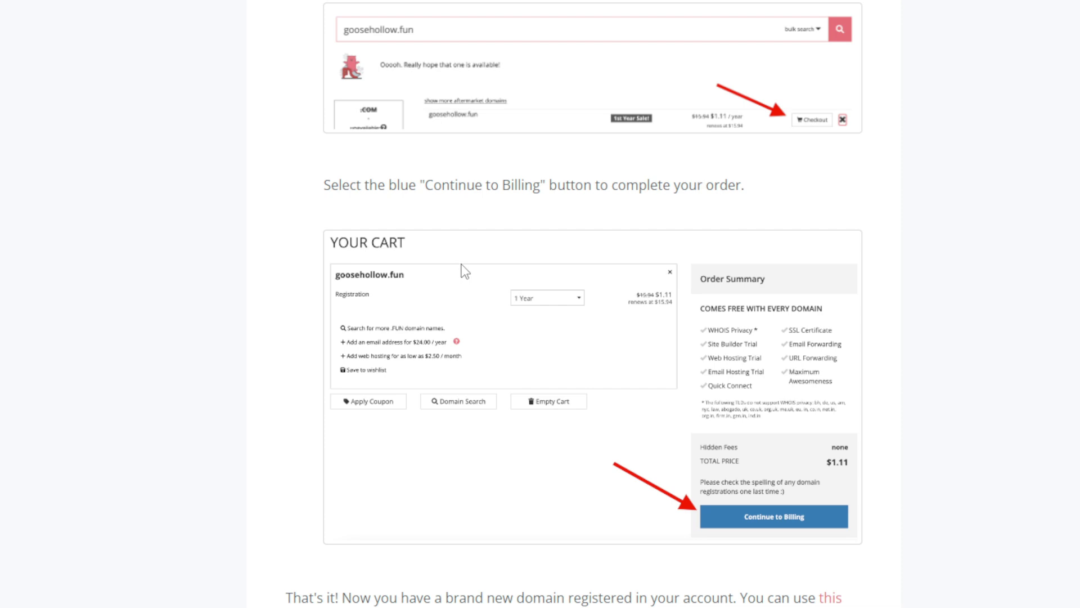
pyautogui.scroll(-3, 464, 271)
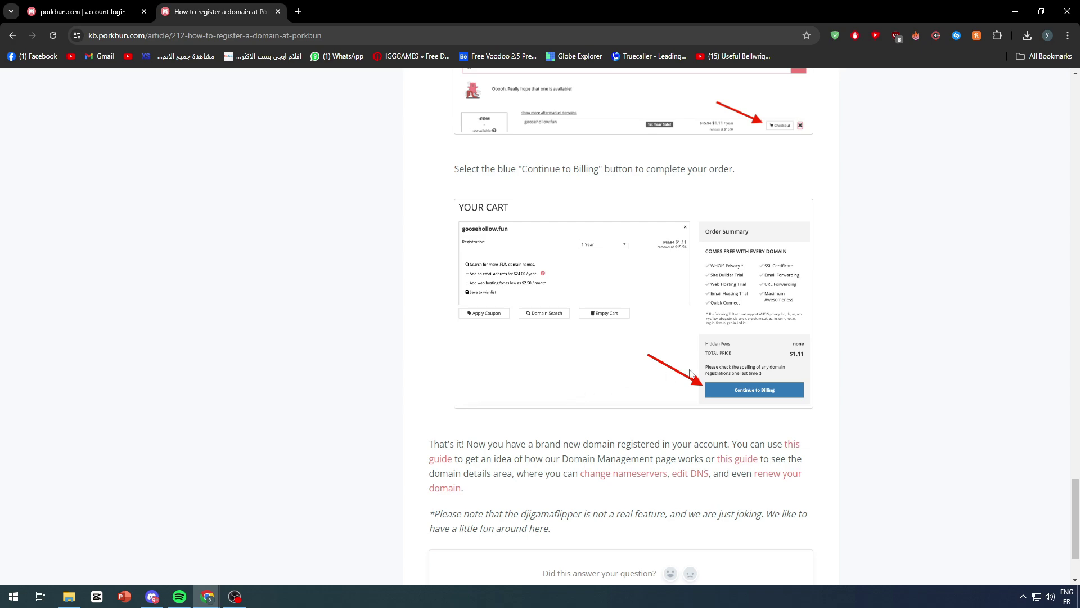
pyautogui.scroll(1, 1075, 469)
pyautogui.moveTo(1075, 470); pyautogui.dragTo(1059, 84)
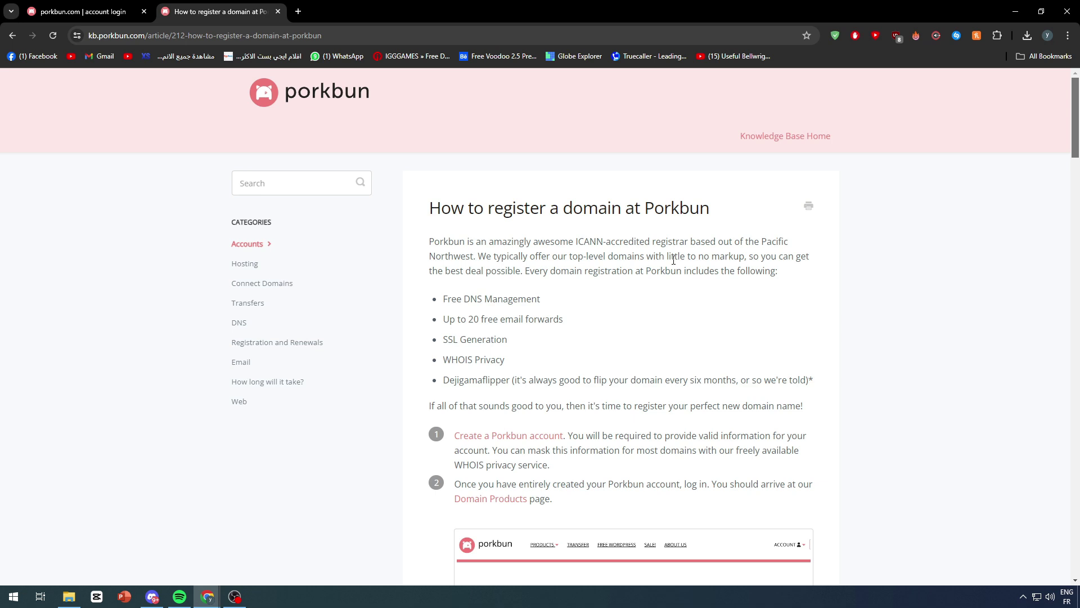